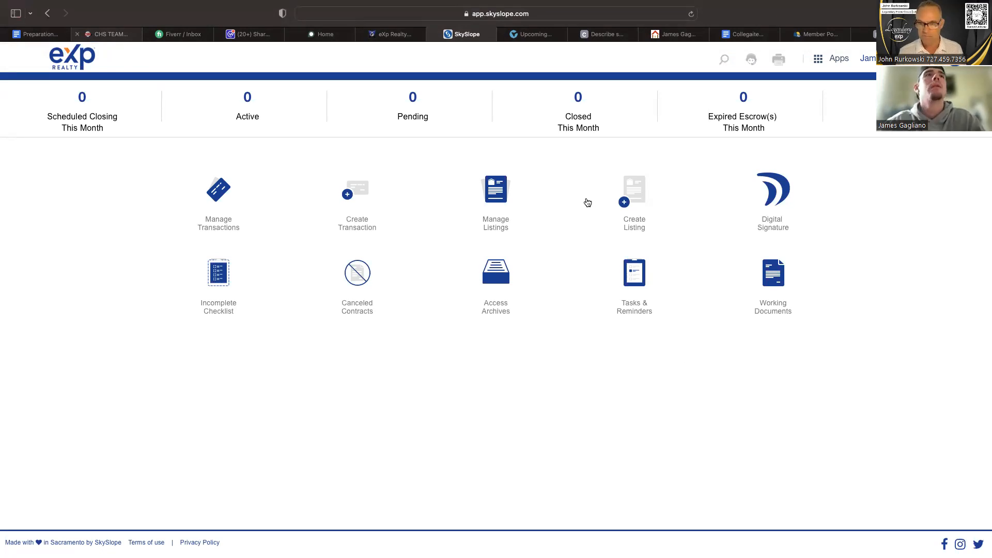
left_click(359, 186)
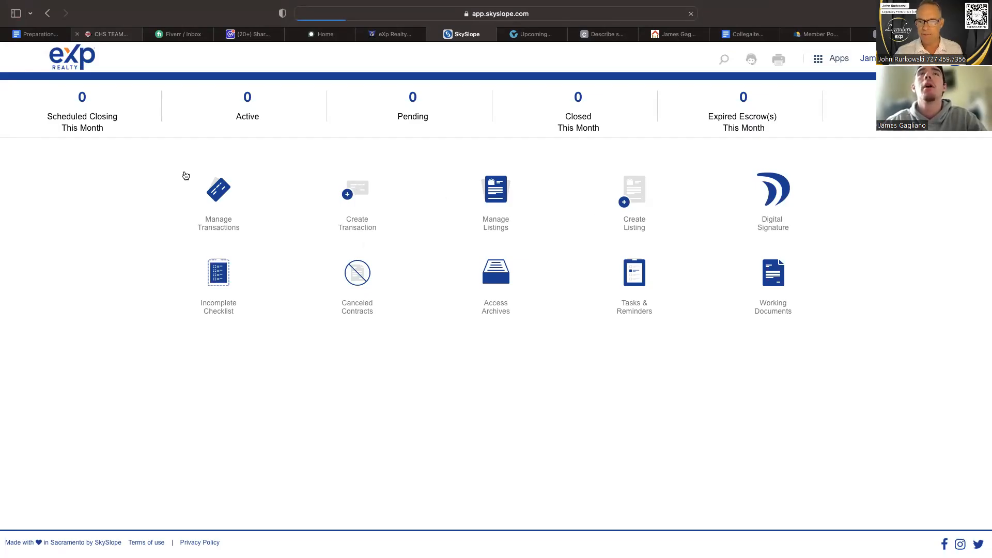
scroll(186, 218, "left", 5)
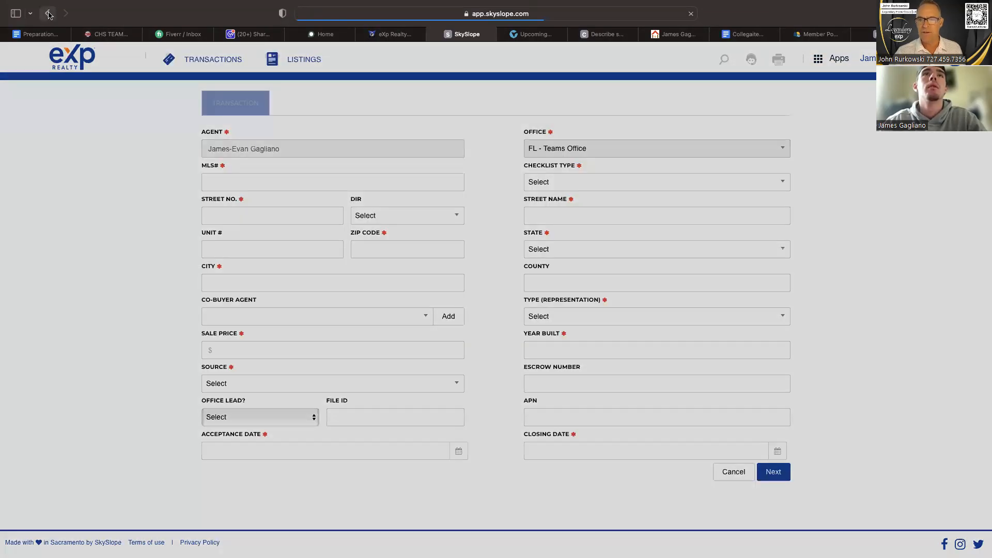
left_click(47, 13)
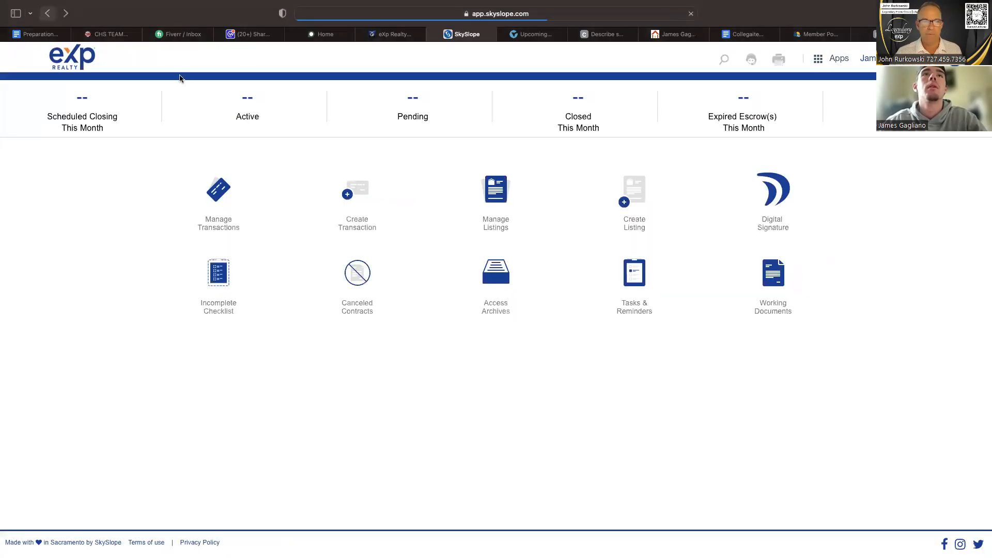
left_click(635, 194)
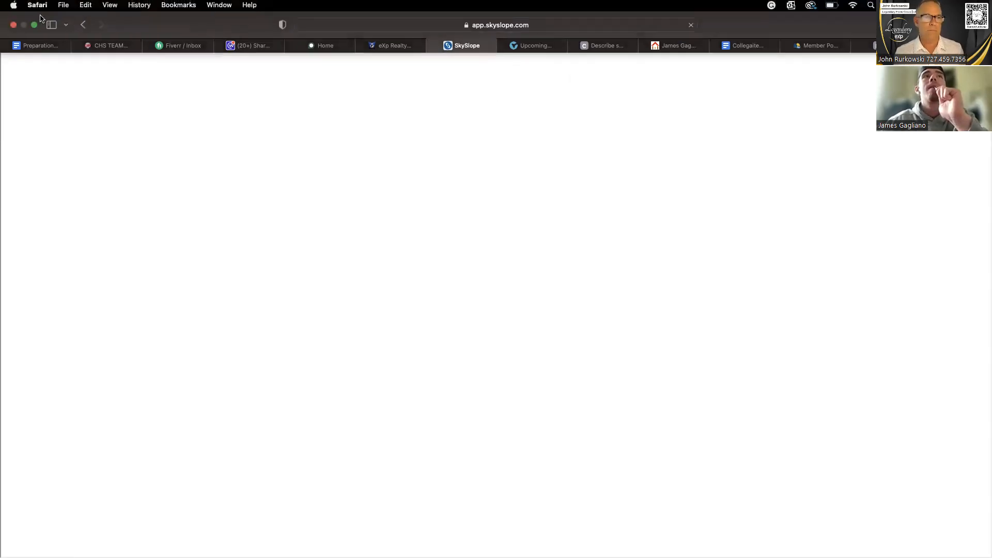
left_click(89, 27)
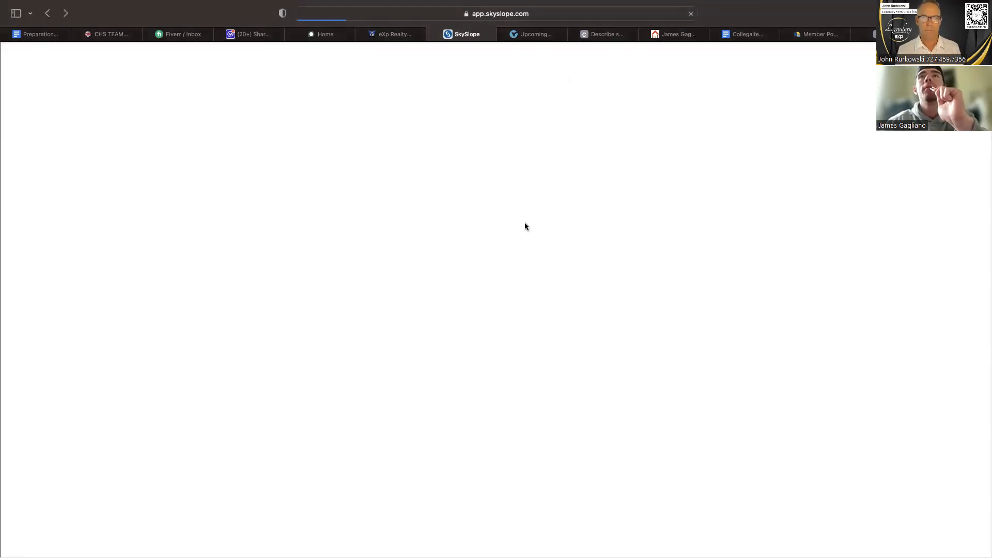
Start a new listing and import its data from the second recently viewed forms file.
left_click(625, 204)
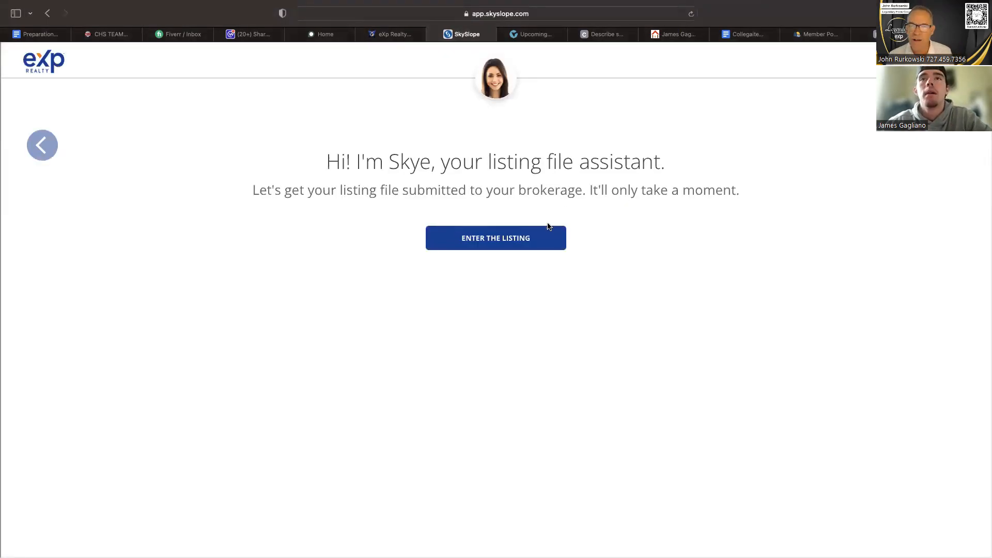
left_click(541, 238)
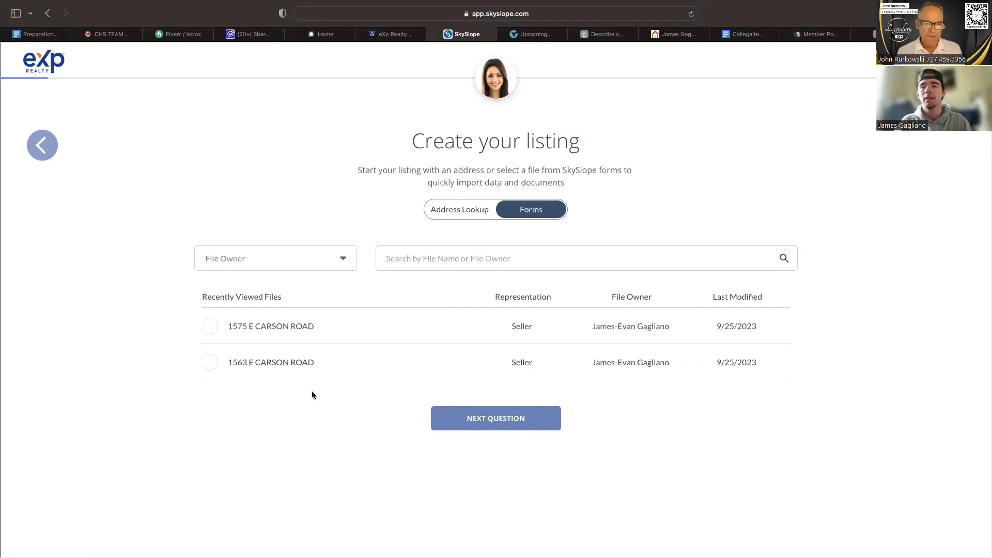
left_click(210, 362)
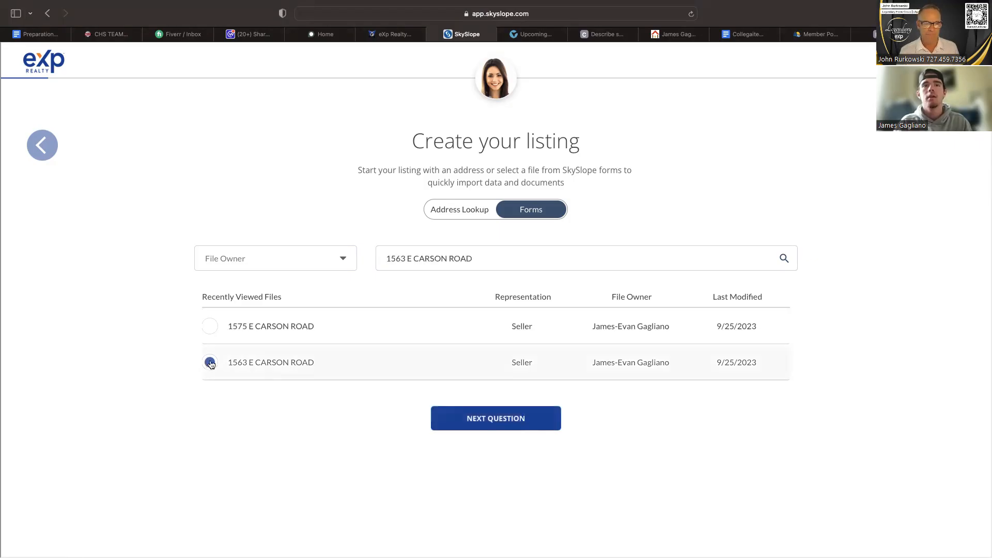
left_click(453, 420)
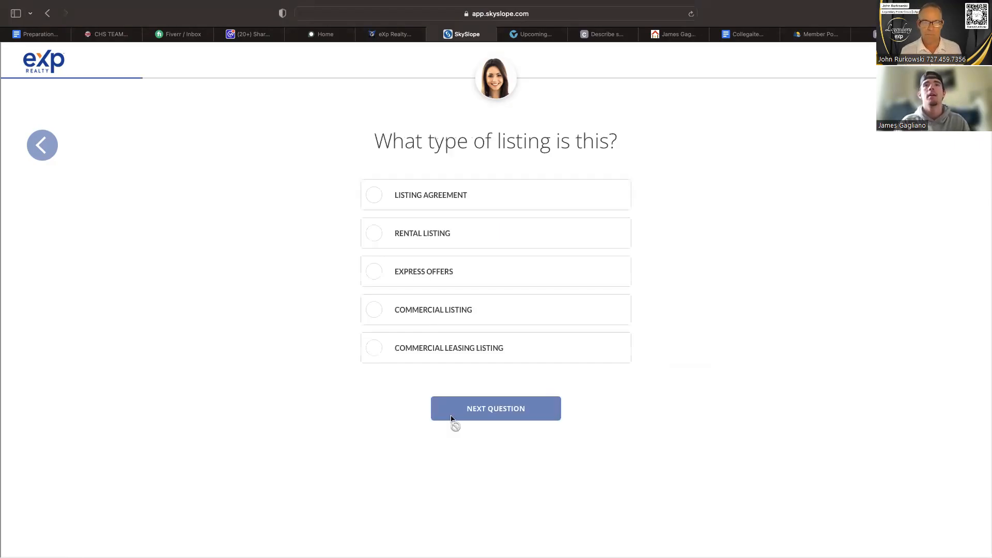
Set the listing type to Listing Agreement and accept the prefilled list price of $10,500.
left_click(454, 197)
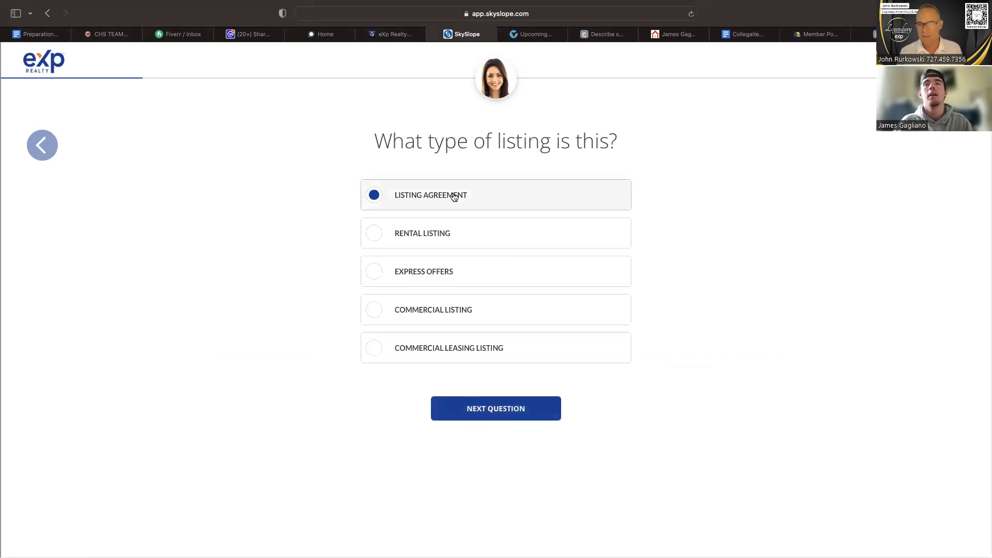
left_click(517, 411)
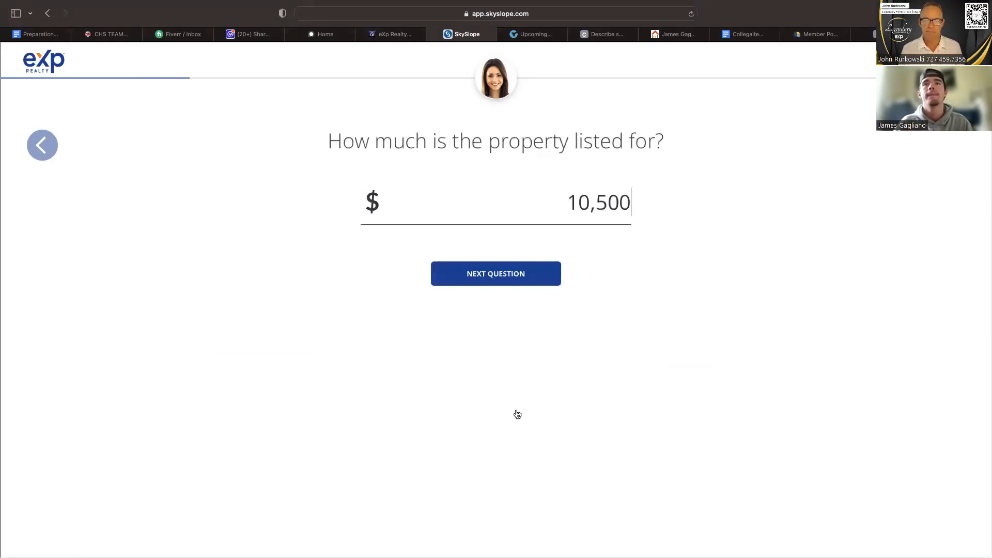
left_click(513, 279)
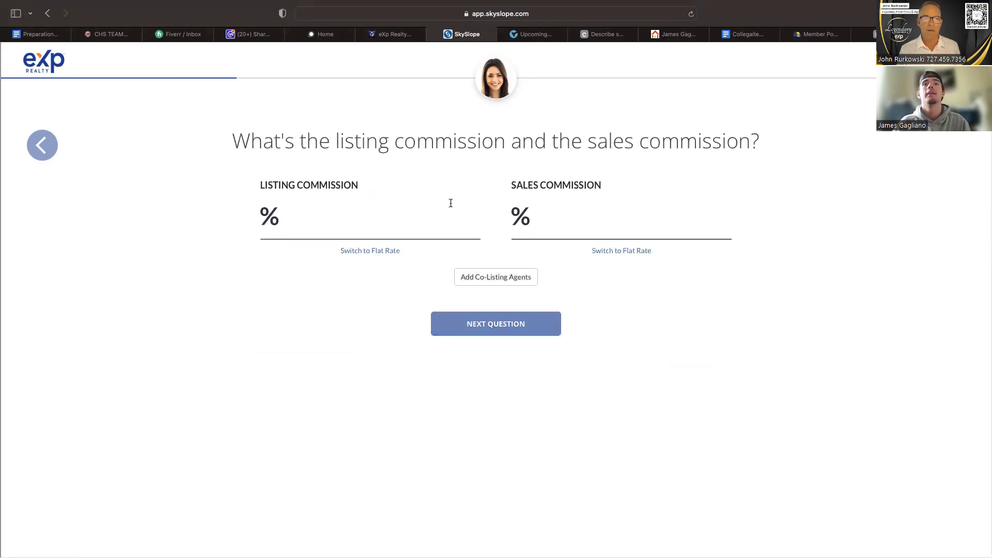
Set both the listing commission and the sales commission to 4%.
type("4")
left_click(608, 213)
type("4")
left_click(671, 358)
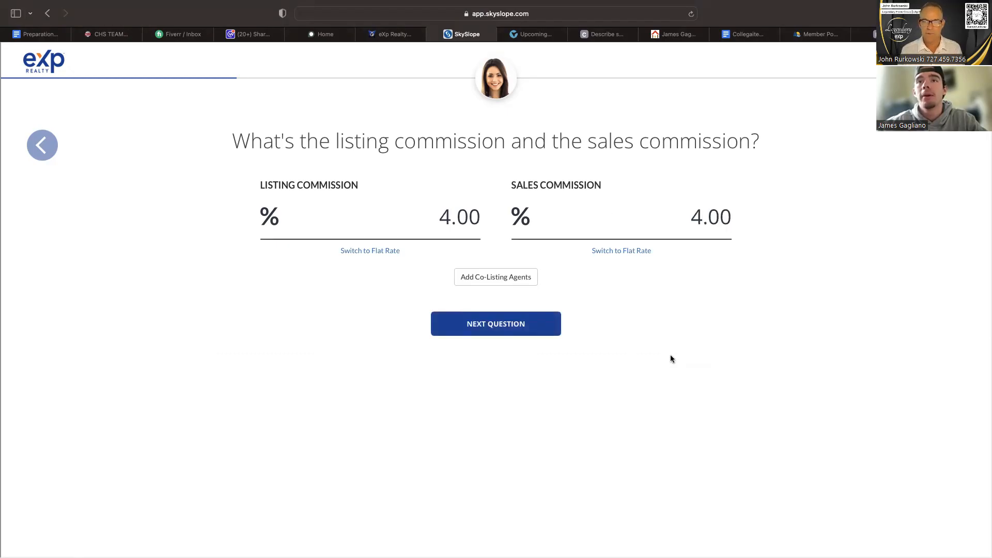
left_click(553, 324)
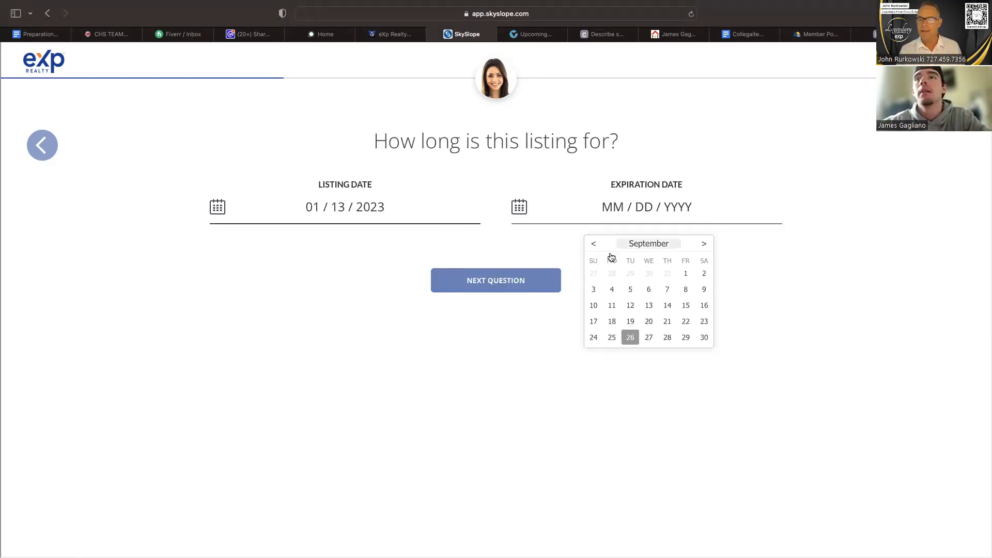
Set the listing's expiration date to 01/13/2024, accepting the prefilled listing date of 01/13/2023.
left_click(706, 246)
left_click(705, 246)
left_click(705, 246)
left_click(705, 246)
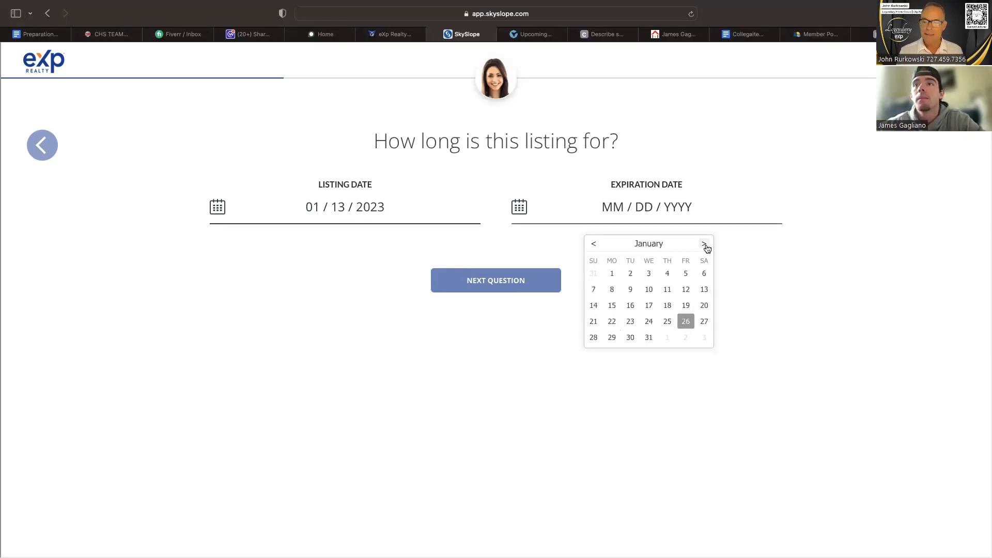
left_click(699, 291)
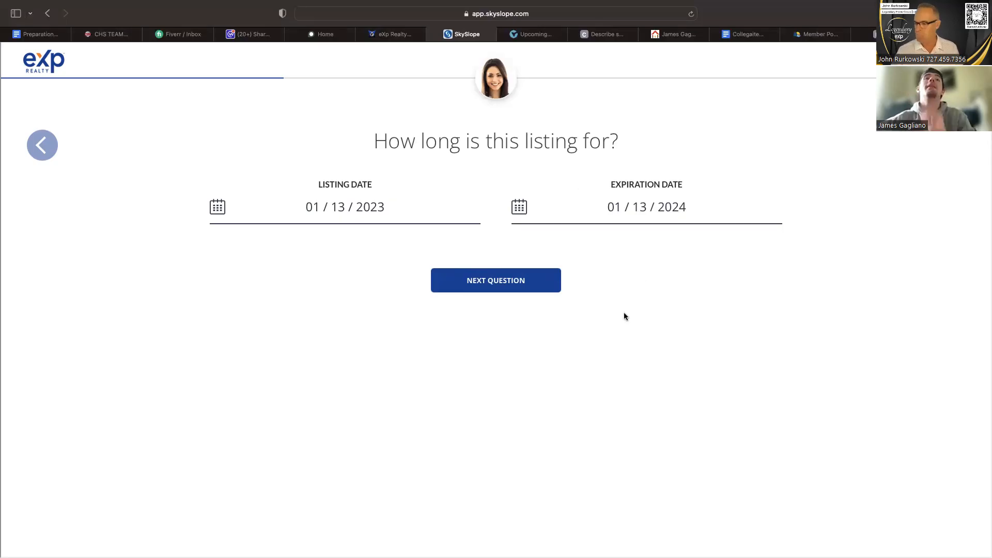
left_click(538, 287)
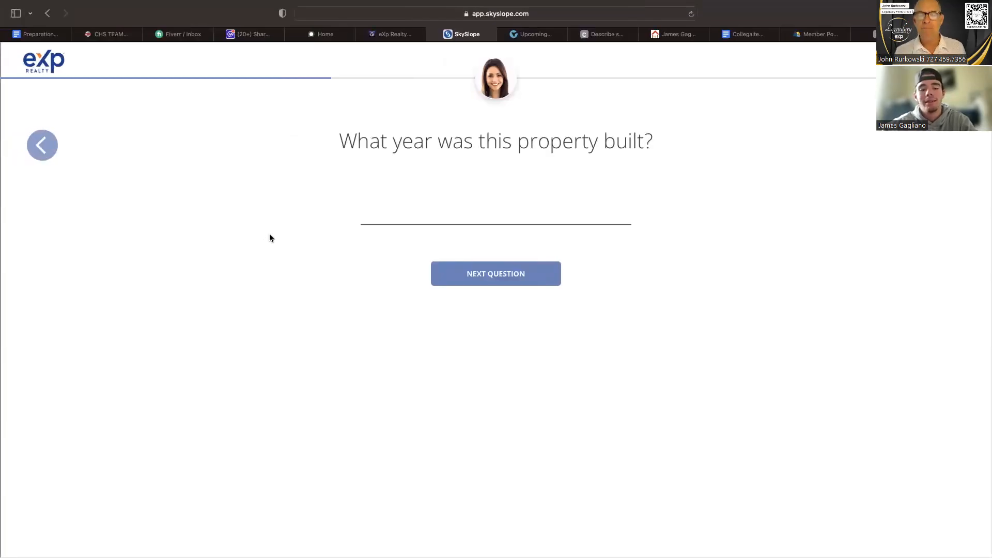
Enter 2000 as the year built and choose Personal Referral as the source of the deal.
type("2000")
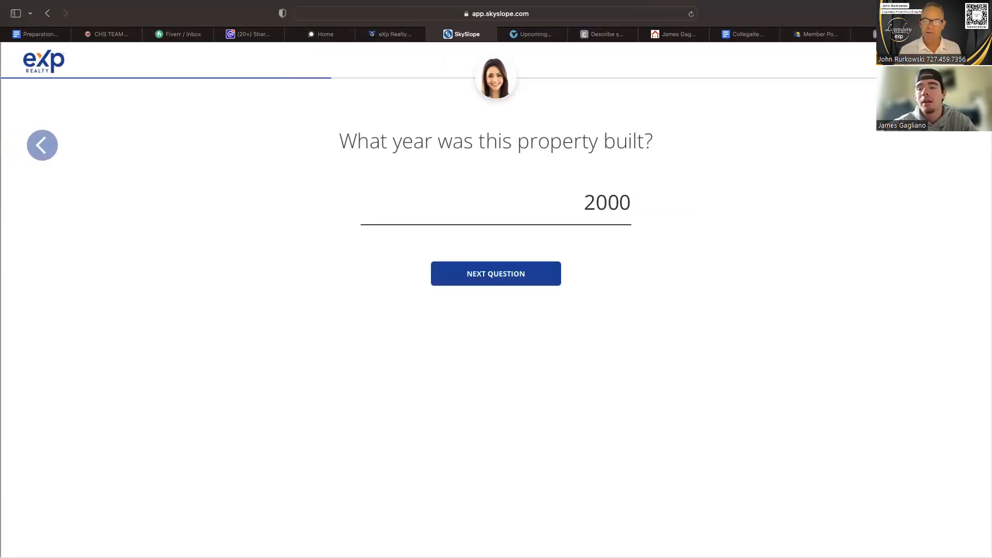
left_click(485, 284)
left_click(618, 187)
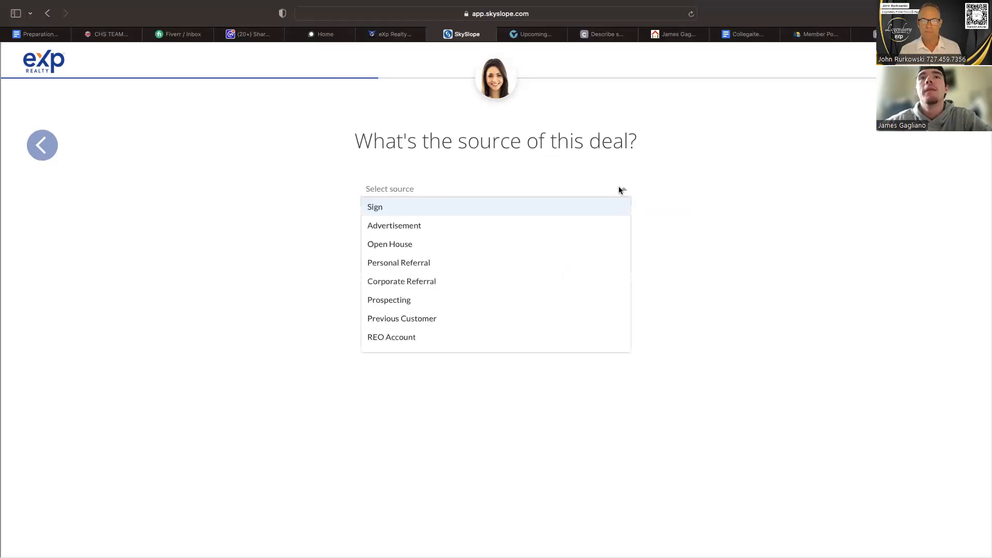
scroll(565, 263, "down", 1)
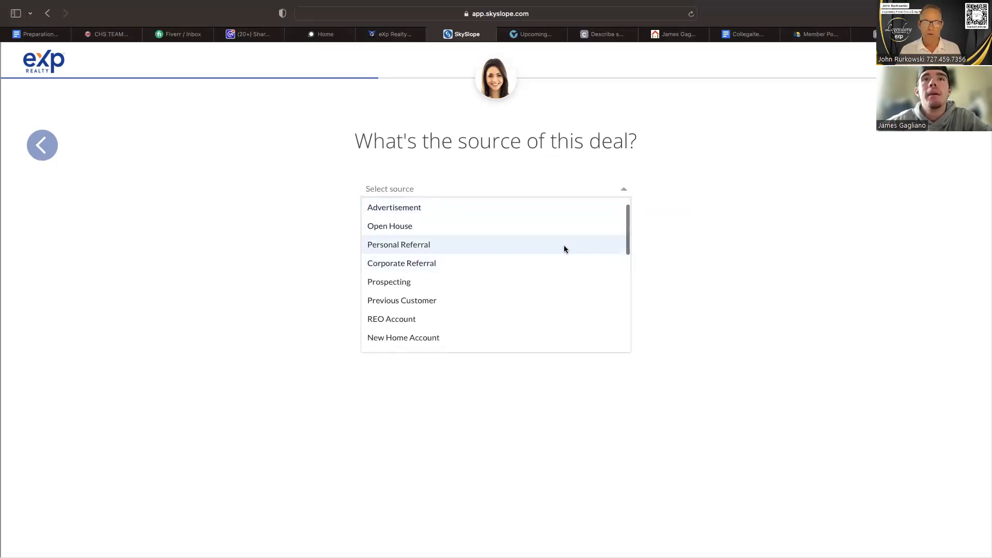
left_click(563, 246)
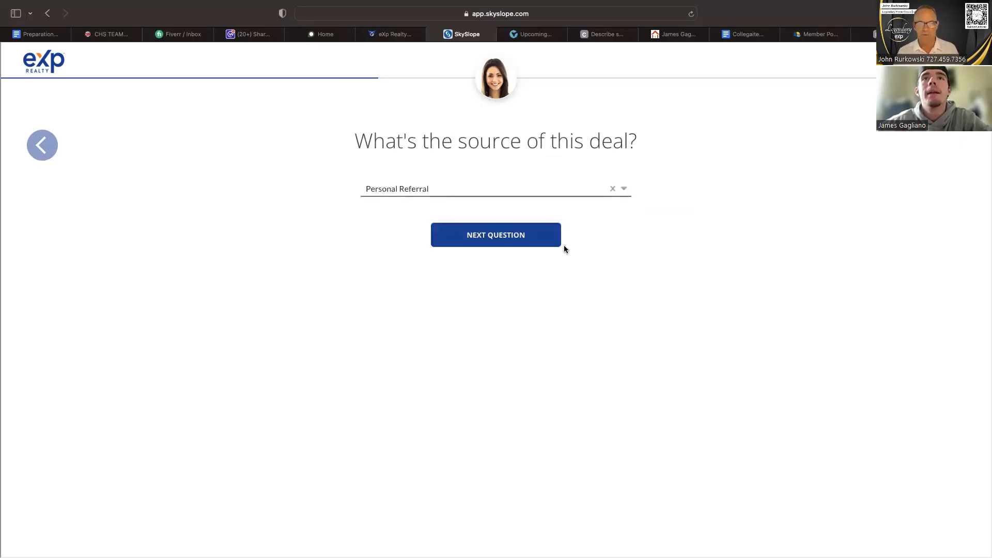
left_click(532, 244)
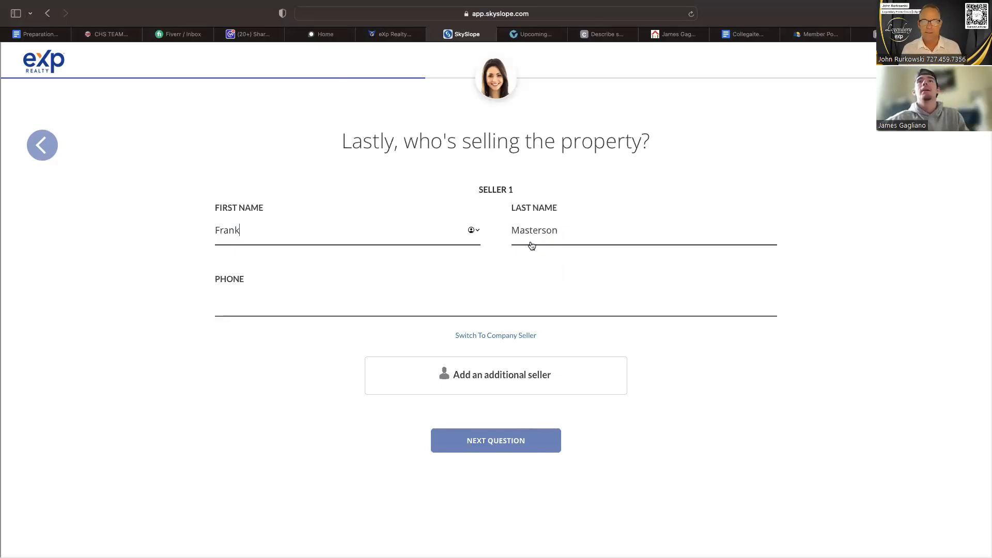
Fill in the seller's phone number and create the listing from the completed answers.
left_click(408, 307)
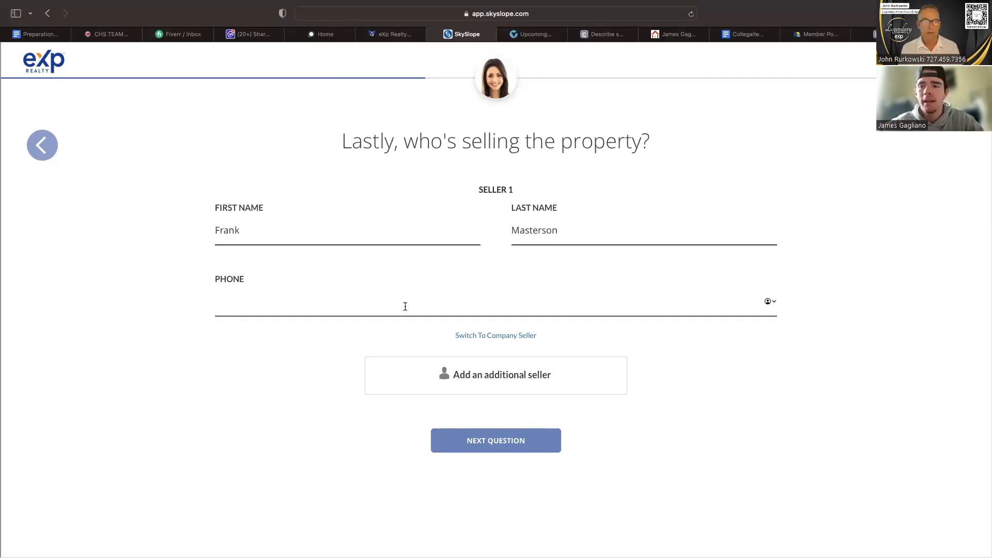
left_click(451, 476)
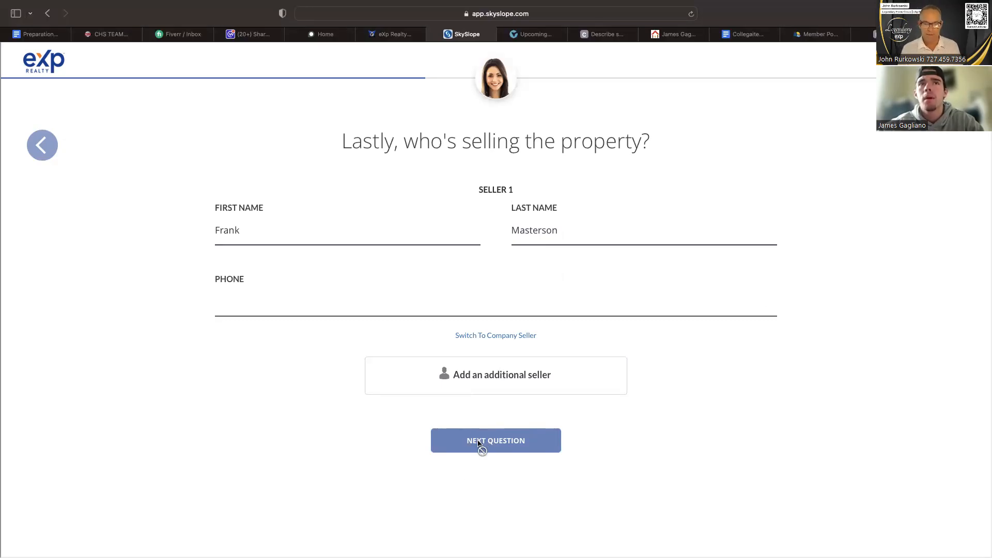
left_click(420, 305)
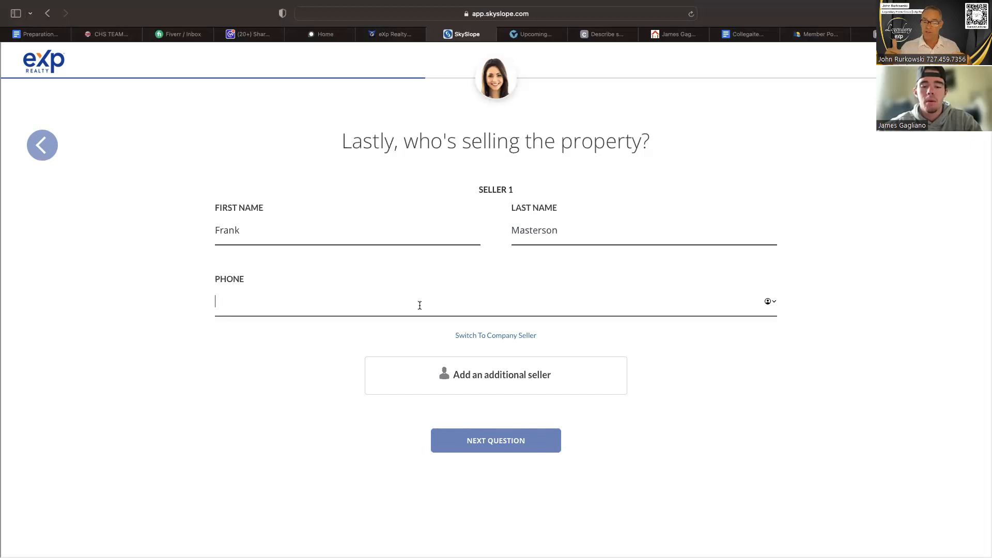
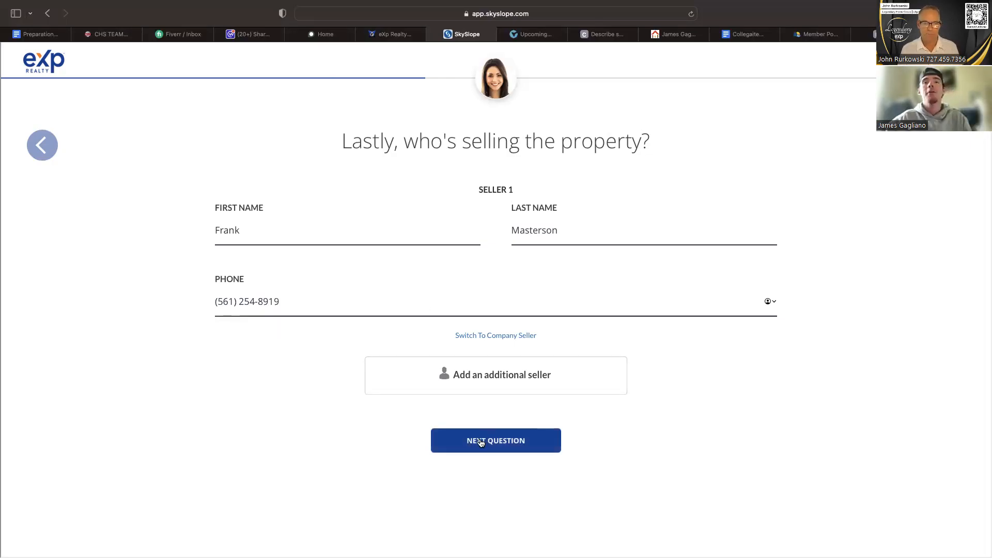
left_click(481, 442)
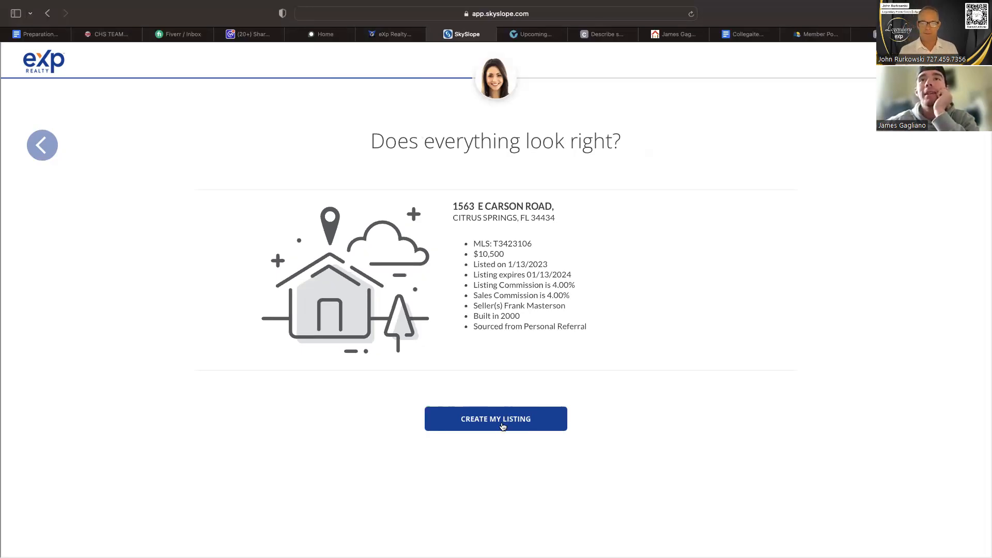
left_click(502, 426)
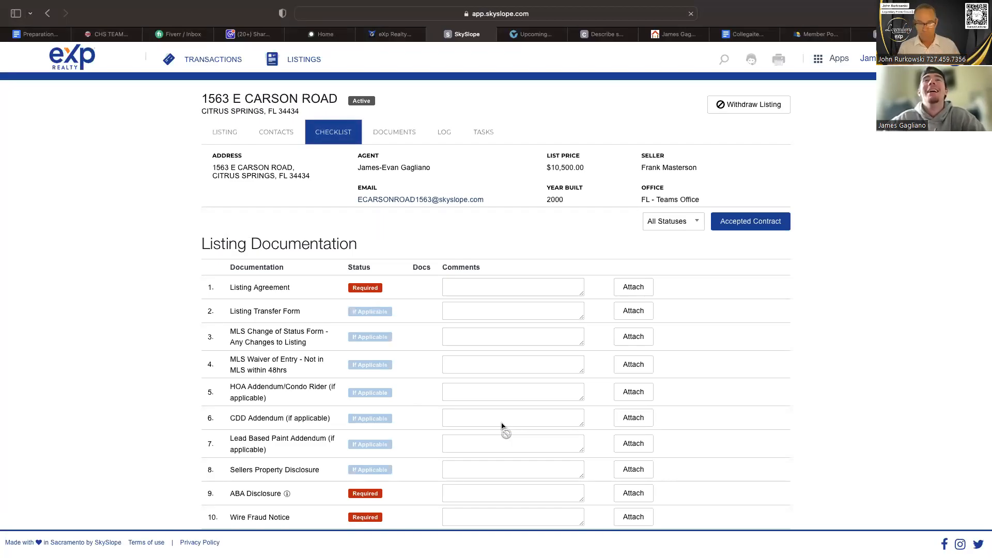
Review the required and if-applicable items in the listing's documentation checklist, and open its documents list.
scroll(502, 426, "down", 2)
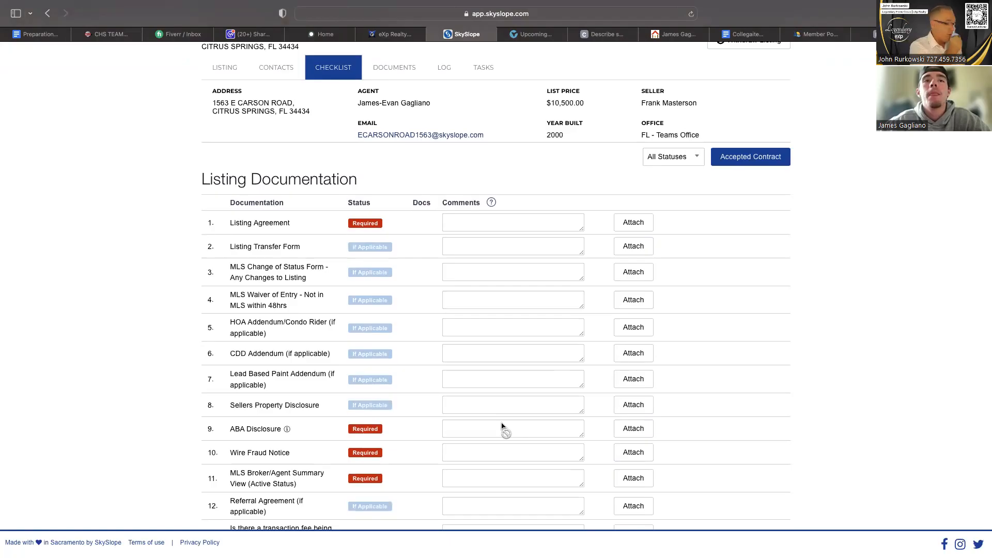
scroll(501, 426, "down", 2)
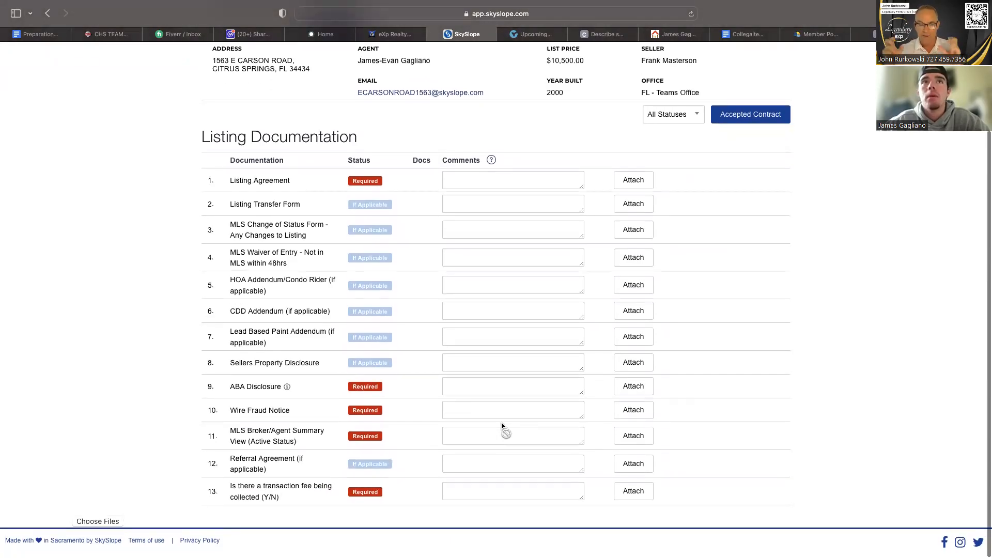
scroll(502, 428, "up", 2)
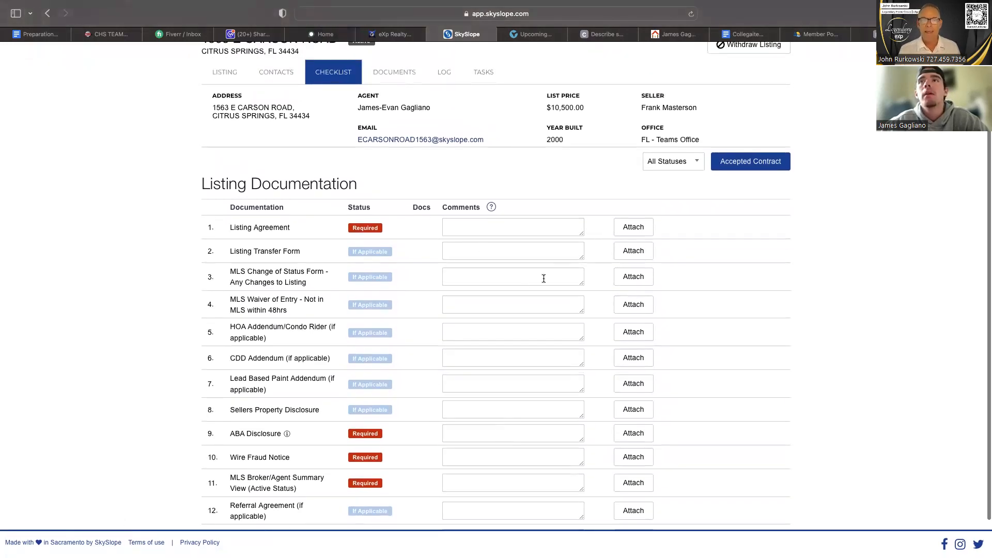
scroll(544, 278, "up", 2)
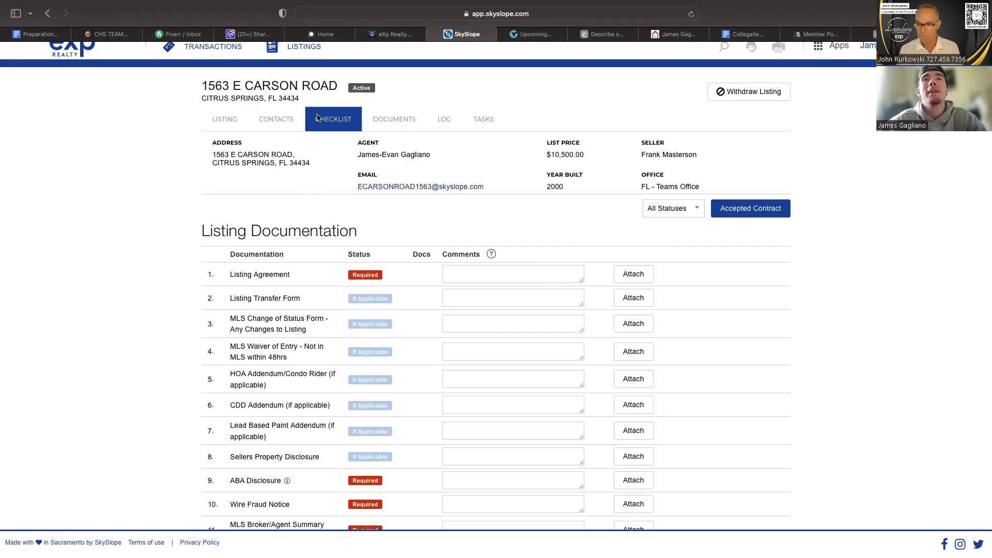
left_click(394, 119)
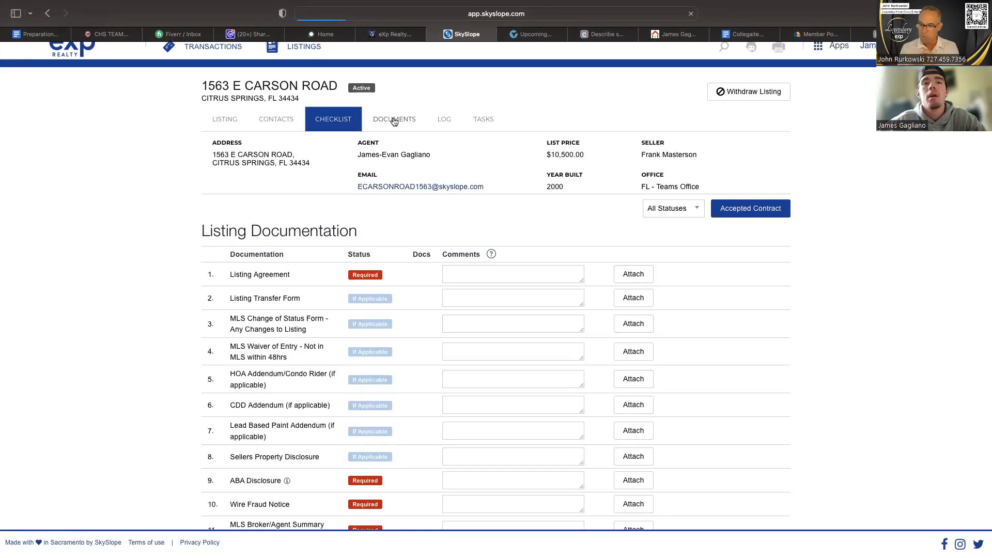
scroll(394, 120, "down", 3)
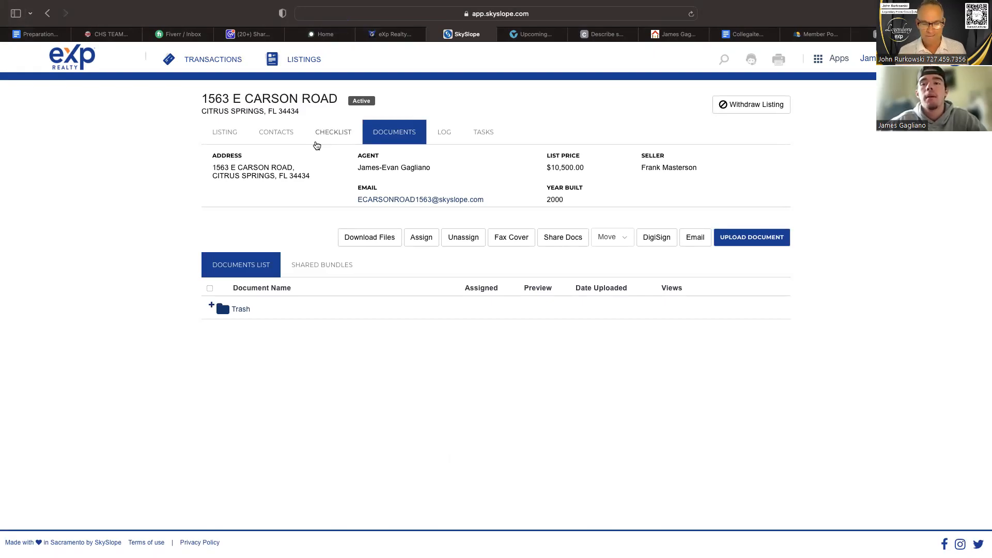
Review the listing's documentation checklist and try the attach option for the Listing Agreement item.
left_click(324, 137)
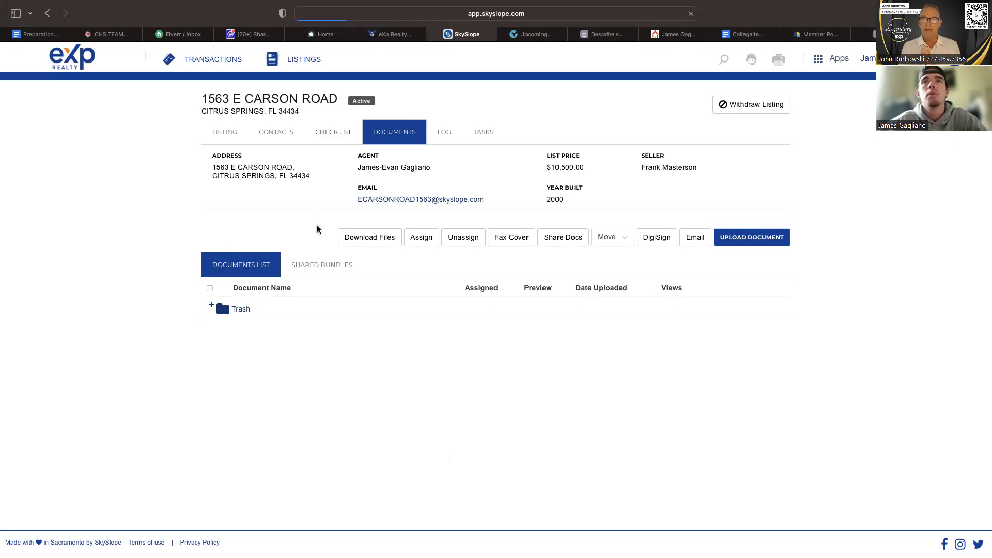
scroll(320, 285, "down", 2)
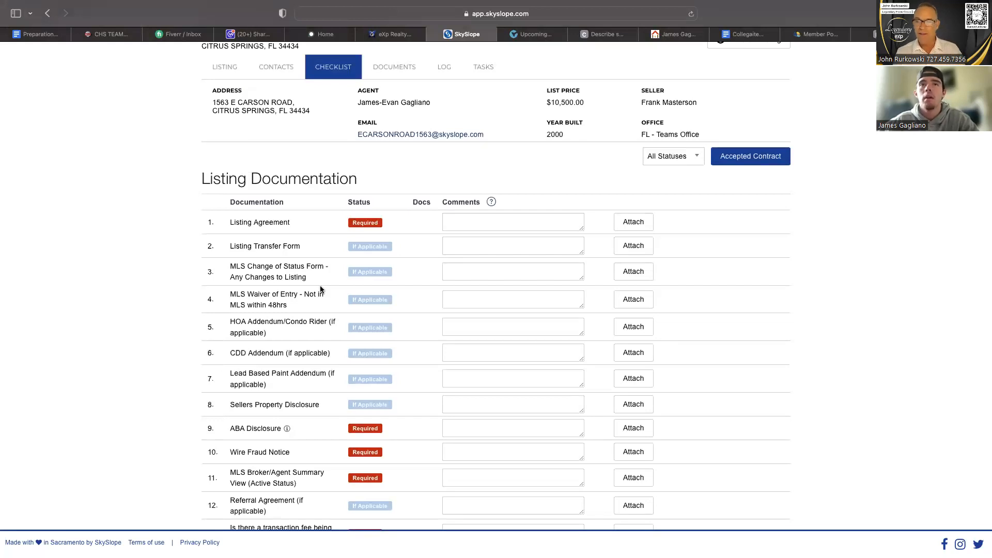
scroll(321, 289, "down", 1)
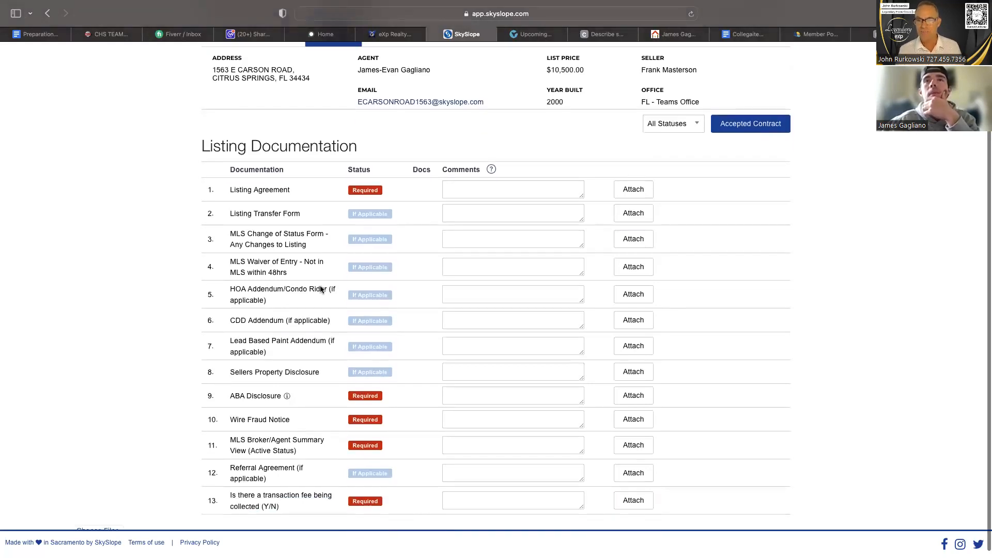
left_click(634, 190)
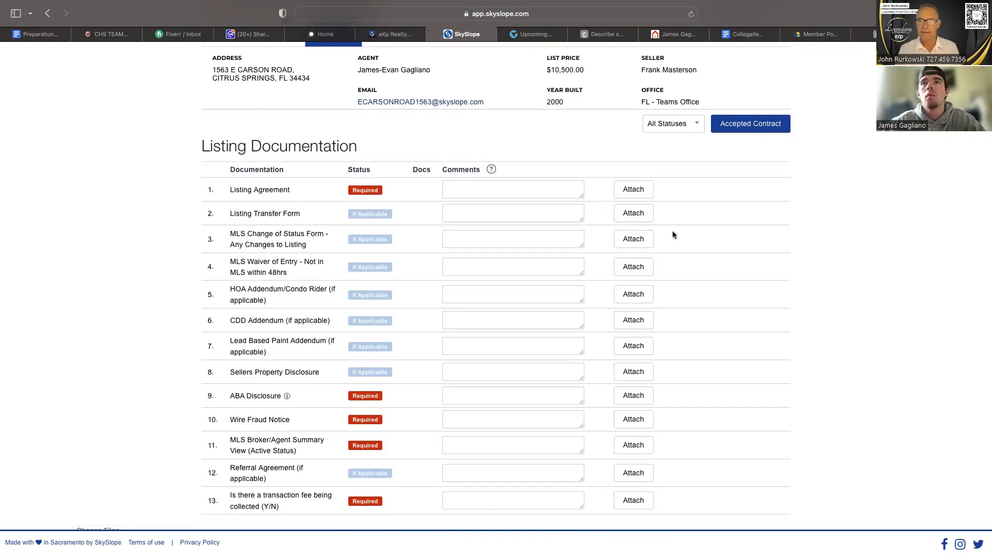
scroll(672, 230, "down", 1)
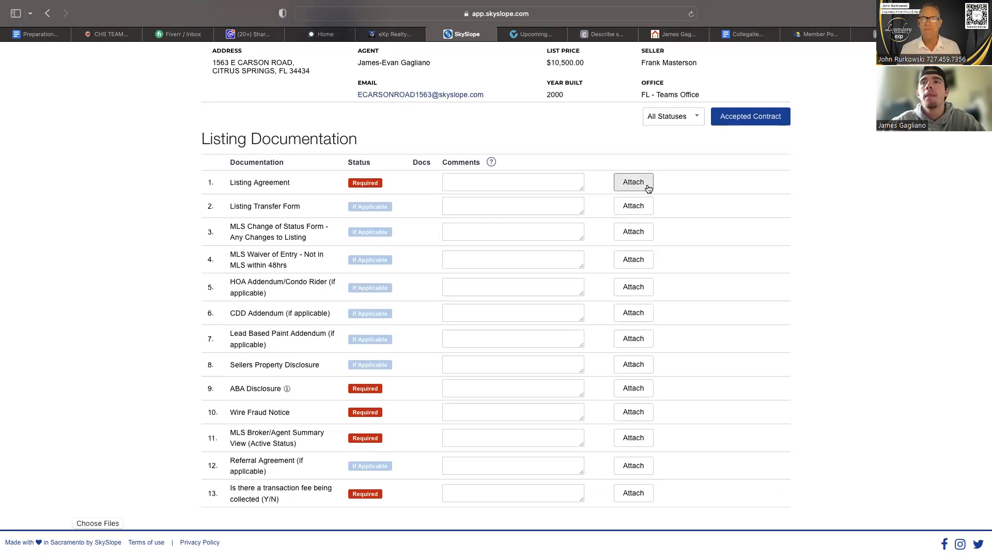
left_click(629, 182)
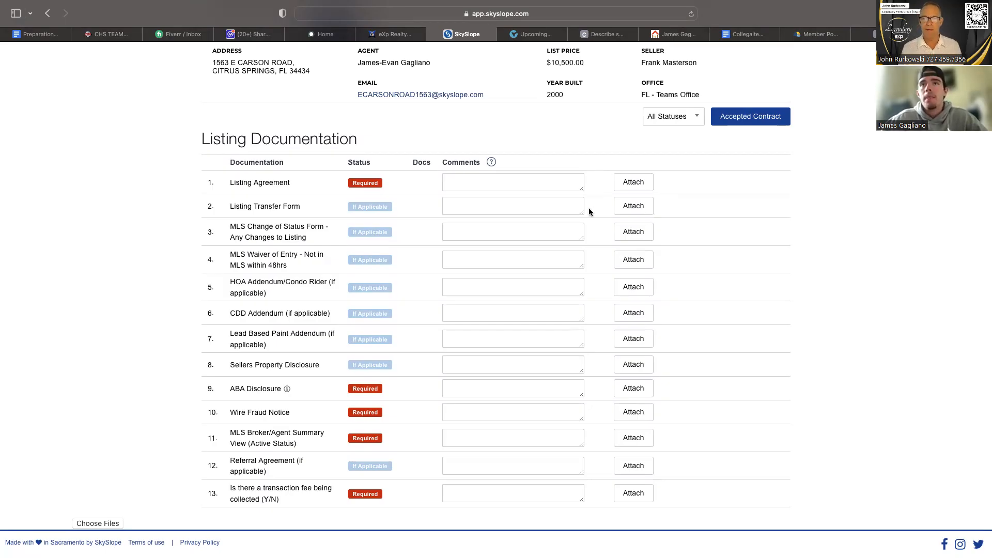
scroll(590, 209, "up", 3)
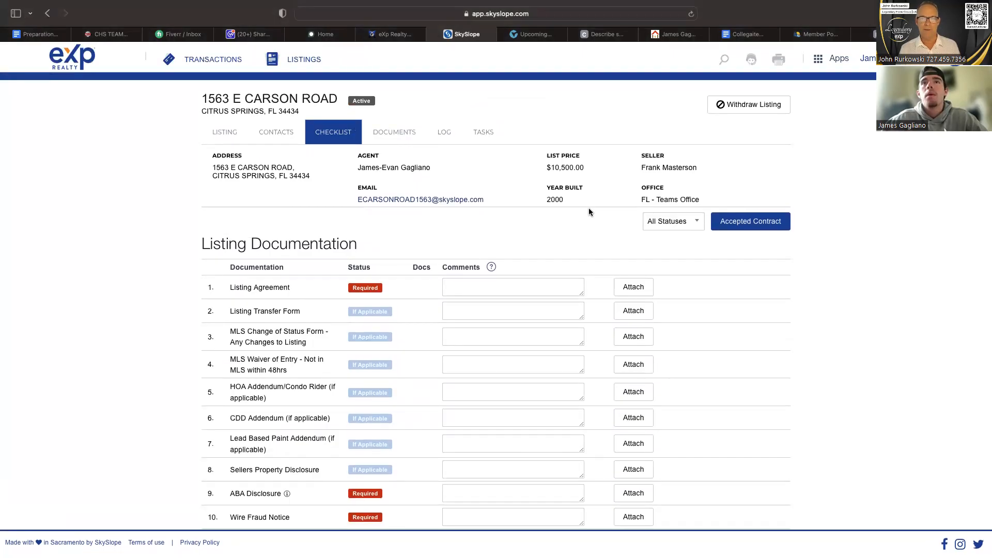
Upload the 19.2 MB land contract PDF from Downloads to the listing's documents.
left_click(394, 129)
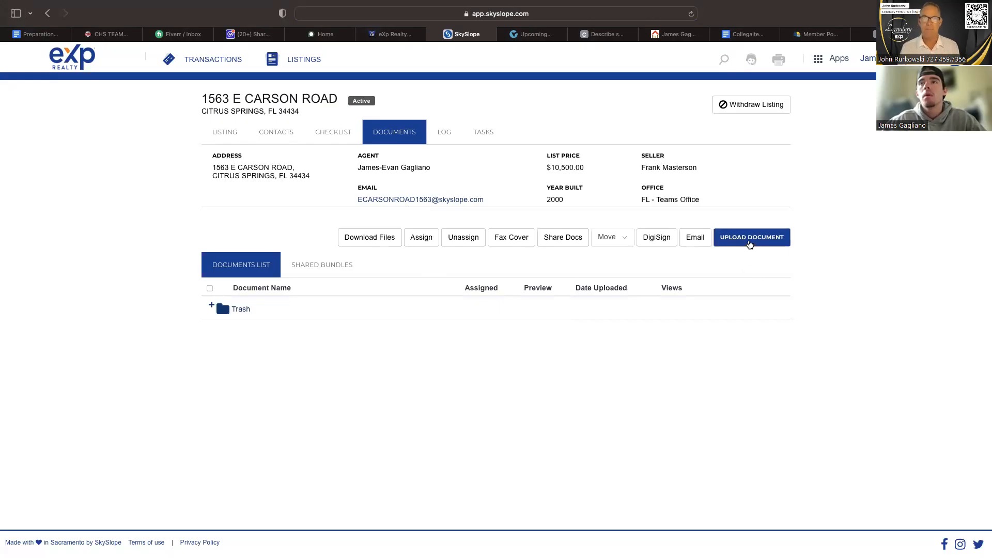
left_click(750, 245)
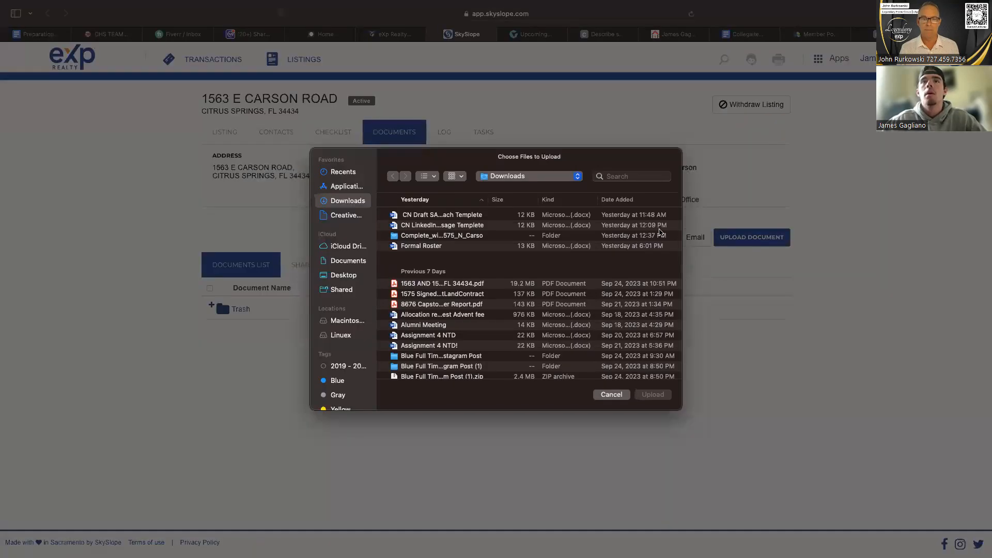
scroll(514, 248, "down", 2)
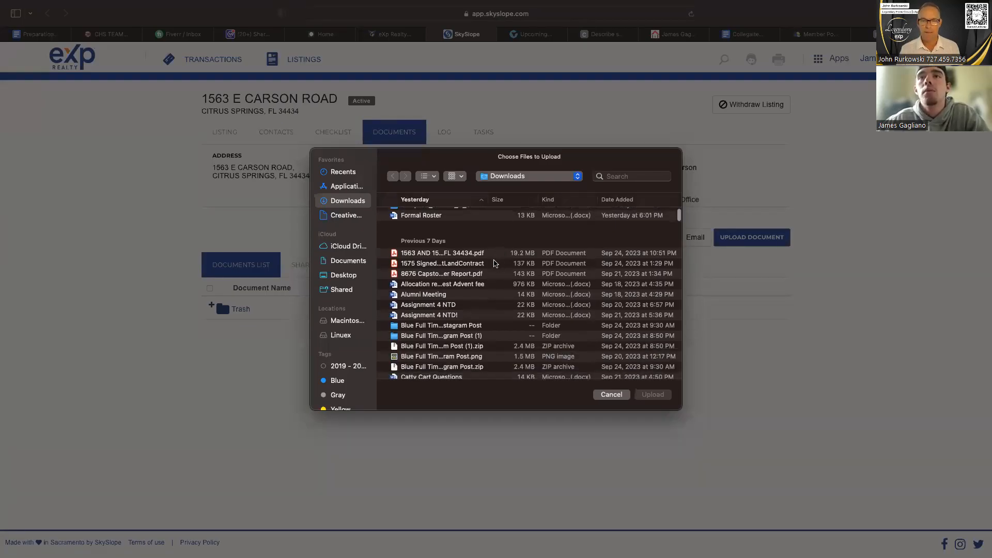
left_click(497, 257)
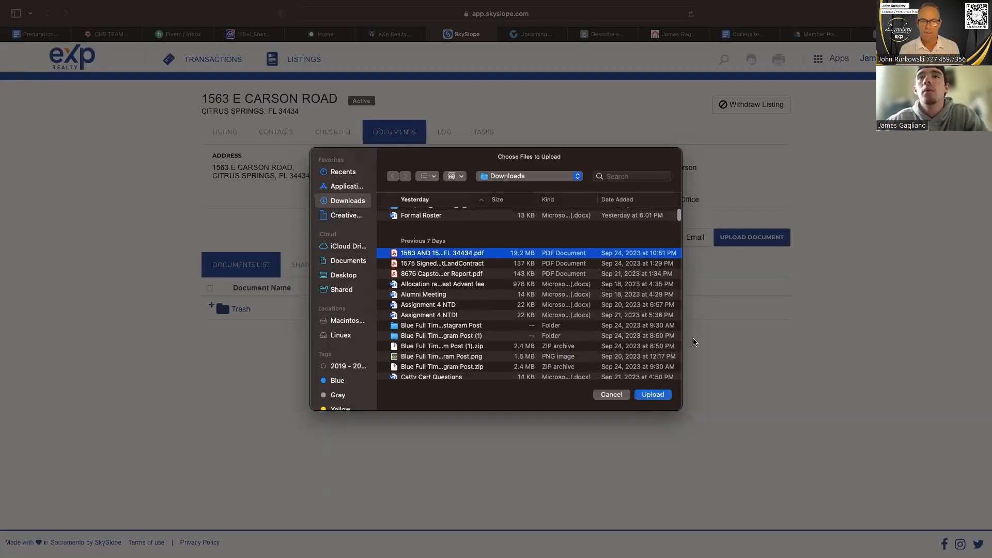
left_click(654, 394)
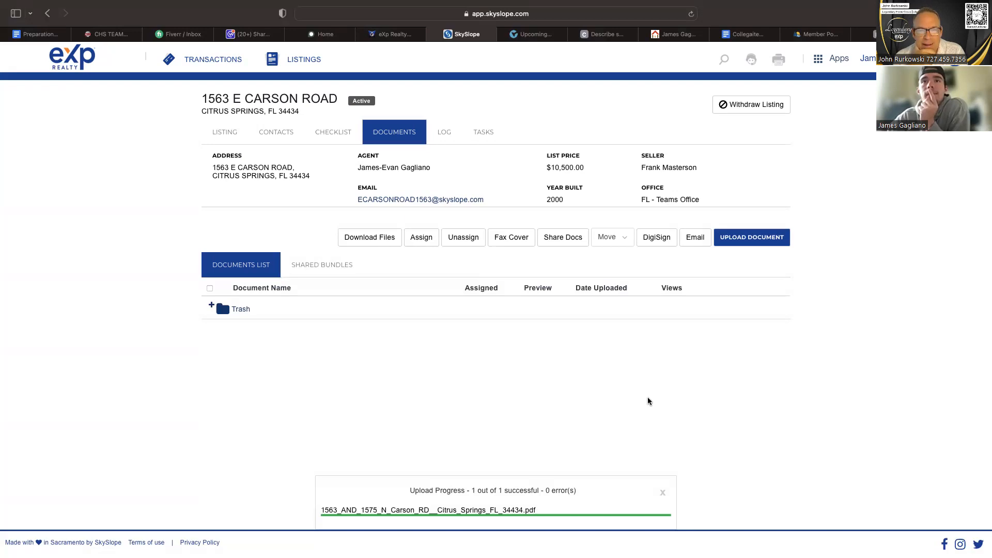
Check the listing's documentation checklist and its documents list for the uploaded contract file.
left_click(337, 133)
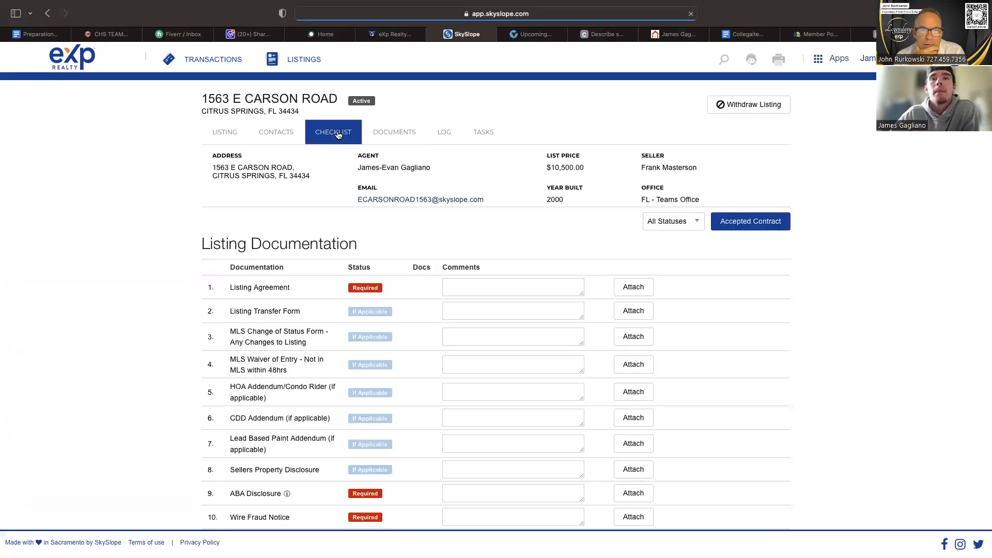
left_click(394, 134)
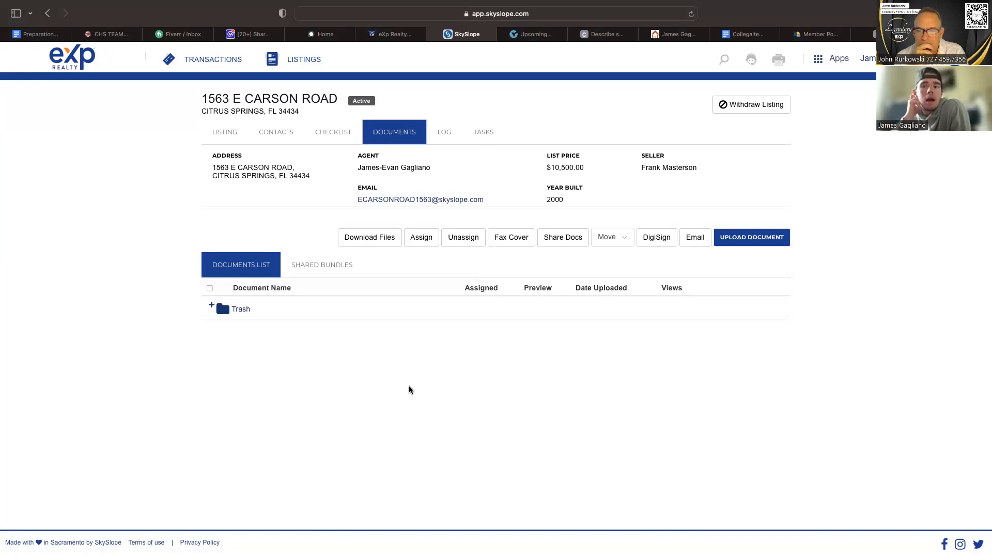
key("ctrl+Left")
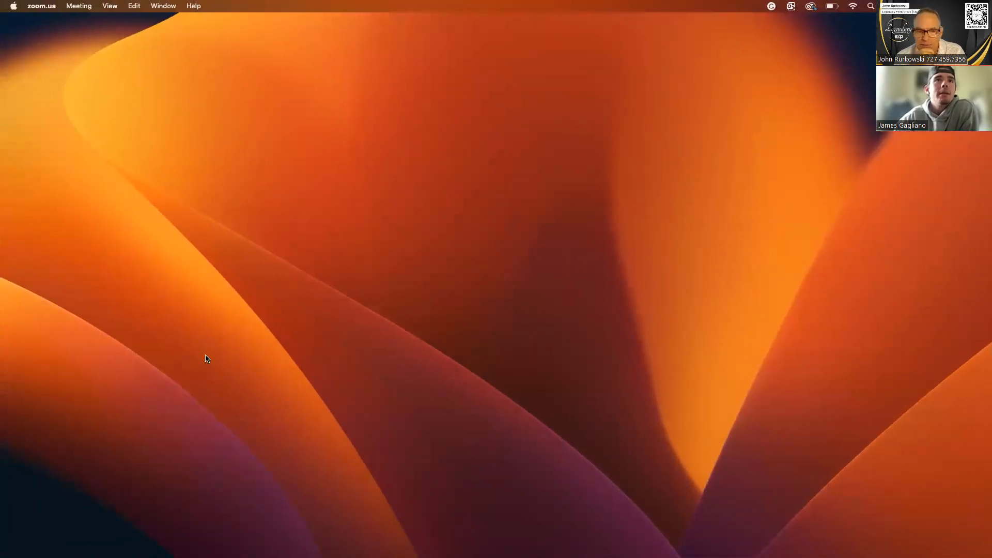
key("ctrl+Right")
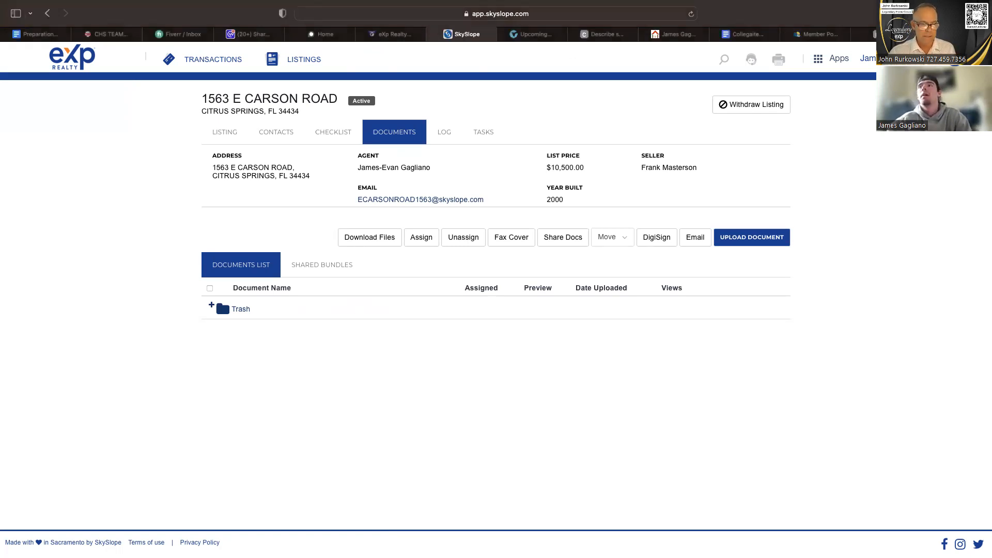
Search the web for "optimize file size pdf" in a new browser tab.
key("super+t")
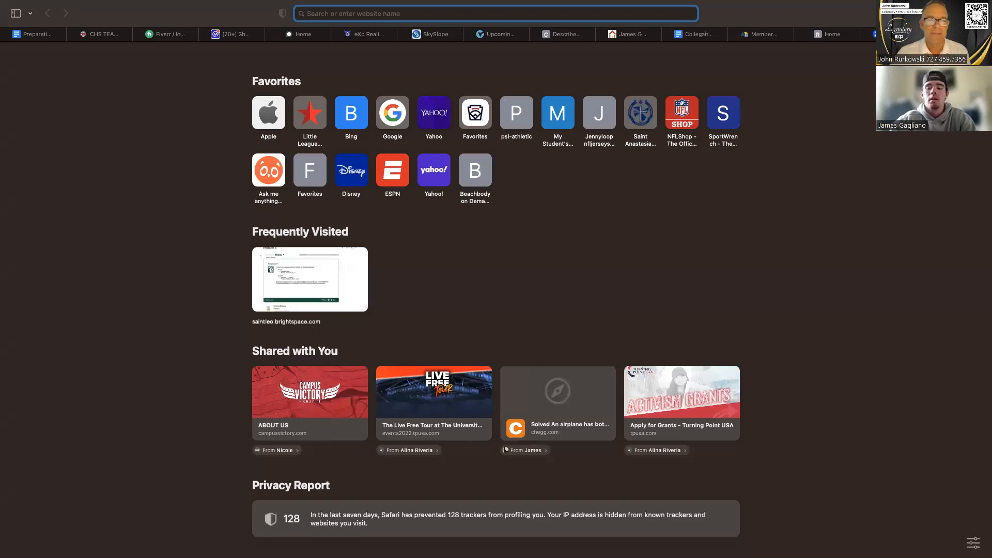
type("oopti")
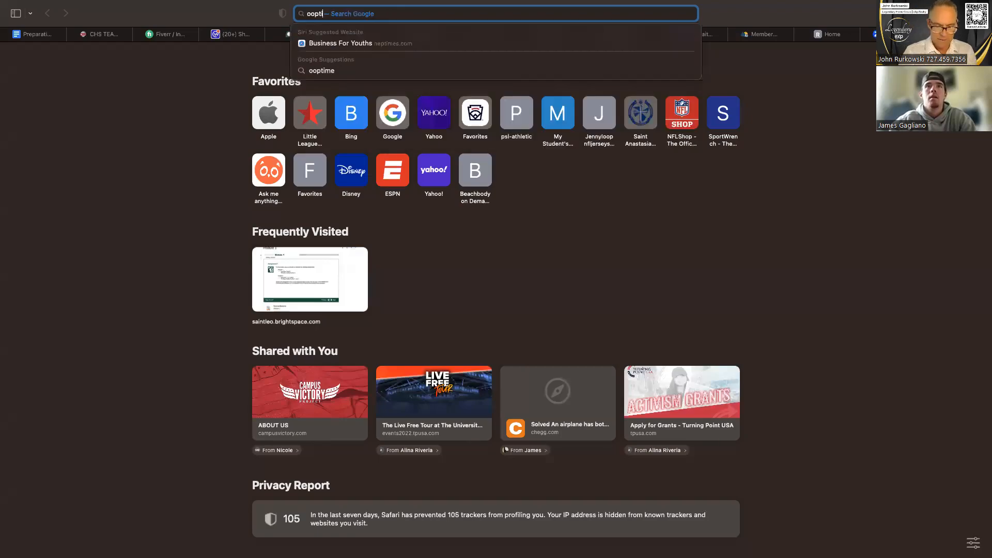
key("BackSpace")
key("BackSpace")
key("BackSpace")
key("BackSpace")
type("ptimiz")
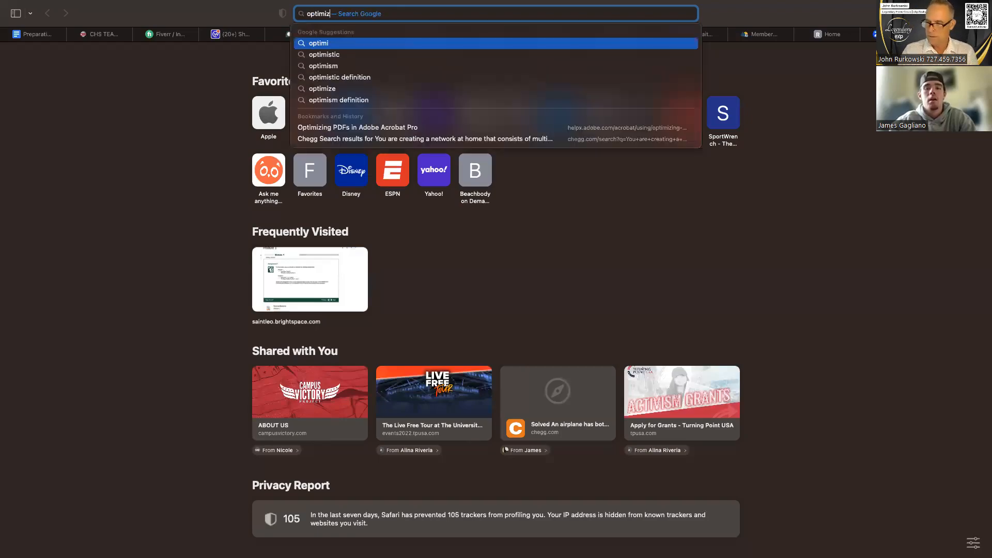
type("e file")
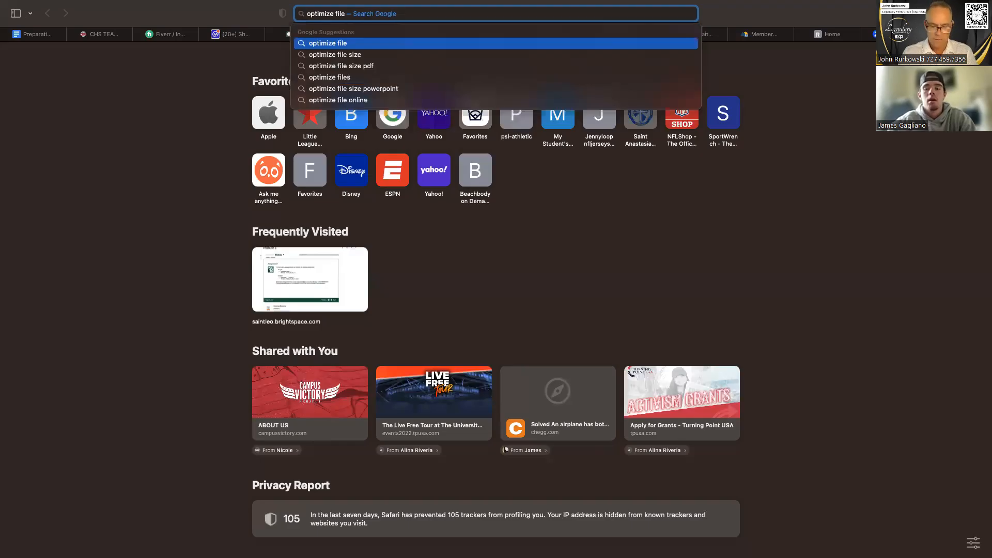
left_click(606, 66)
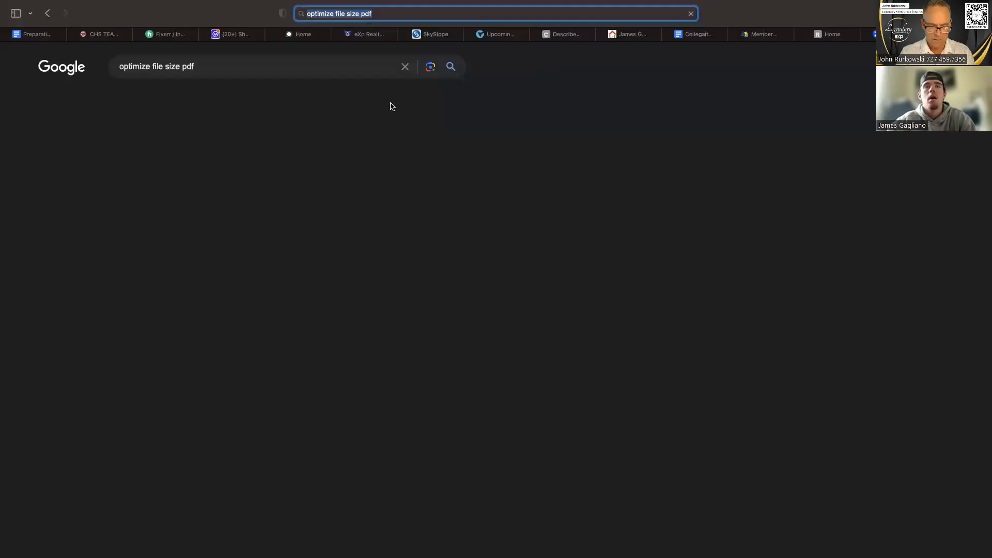
Open Soda PDF's online compressor and upload the 19.2 MB land contract PDF from Downloads.
left_click(239, 185)
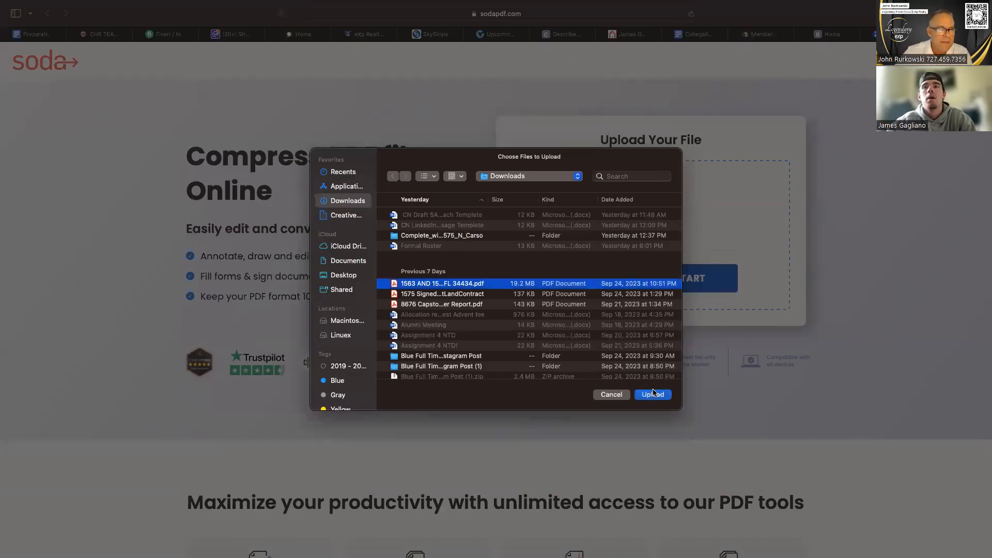
left_click(653, 395)
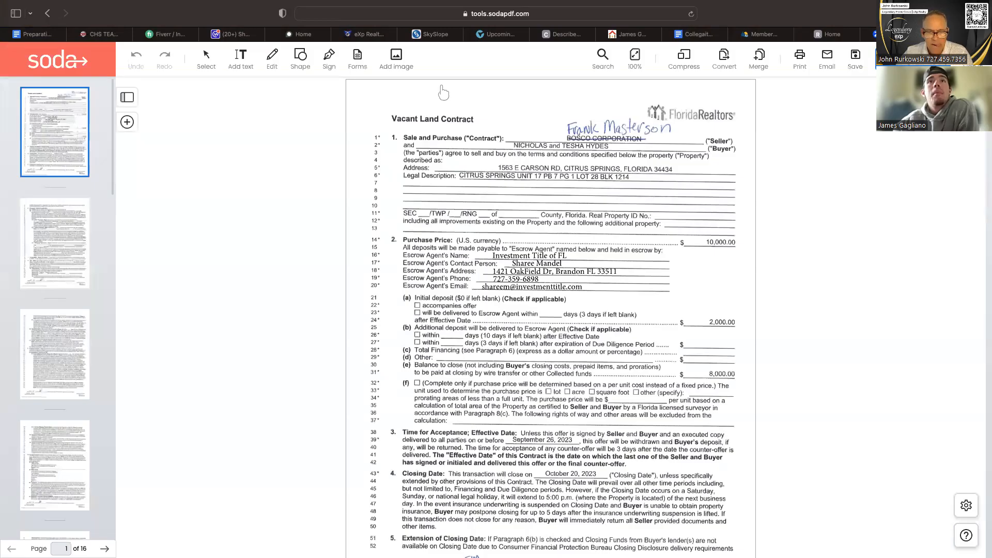
left_click(435, 35)
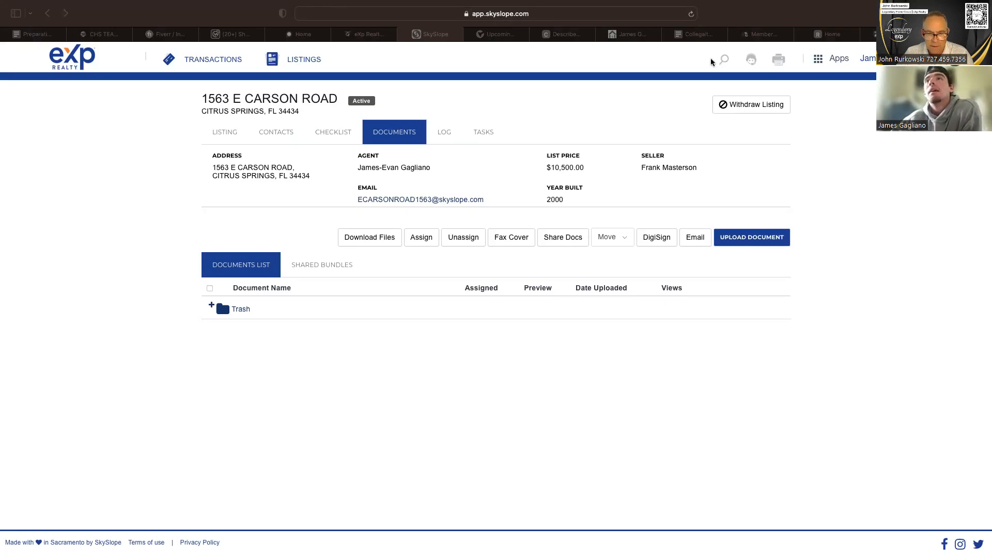
left_click(956, 34)
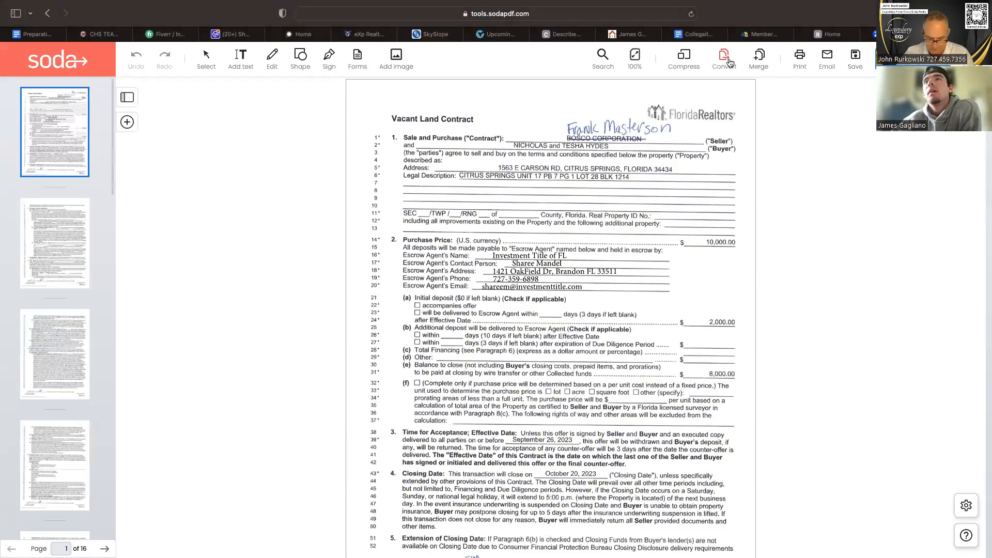
Compress the contract PDF with high compression, try to save it to the device, and return to the search results.
left_click(684, 55)
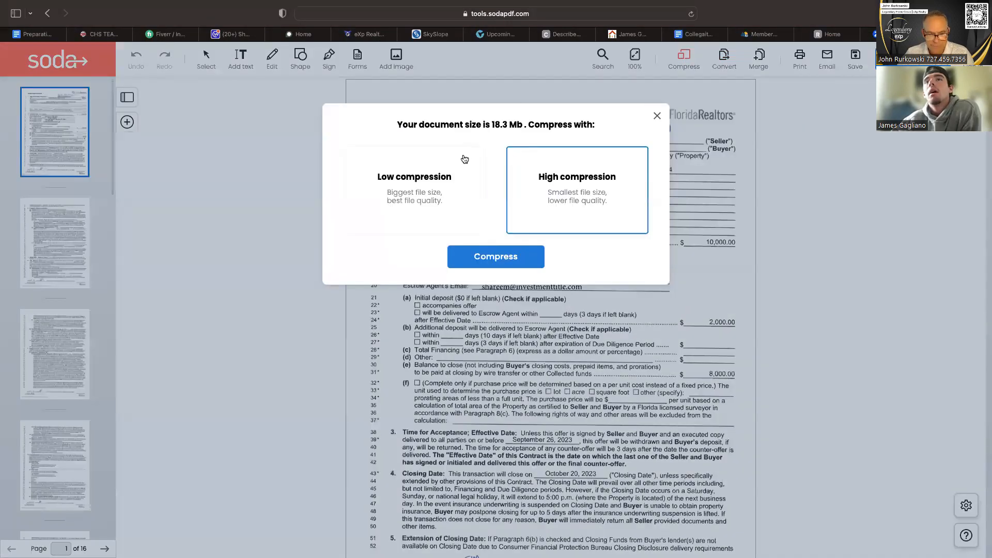
left_click(509, 264)
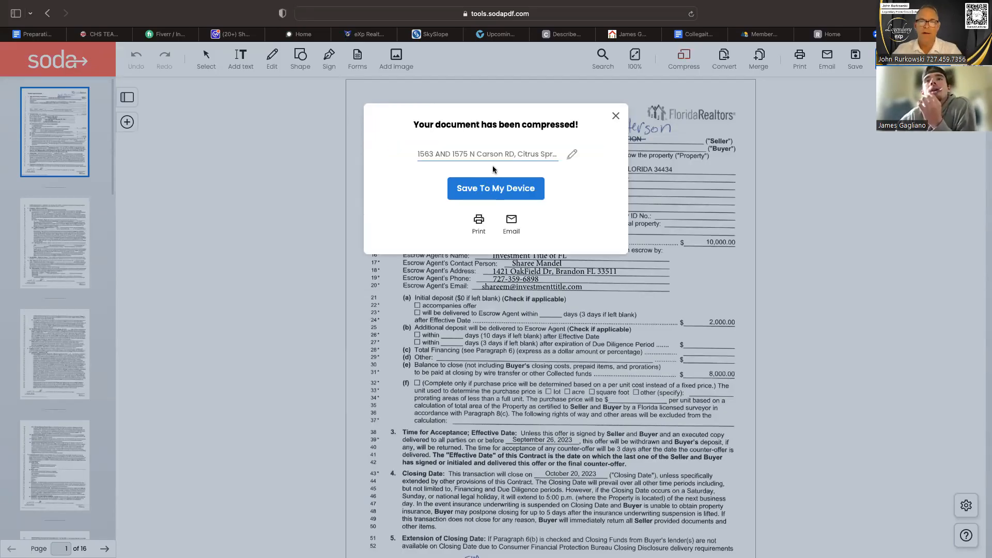
left_click(504, 191)
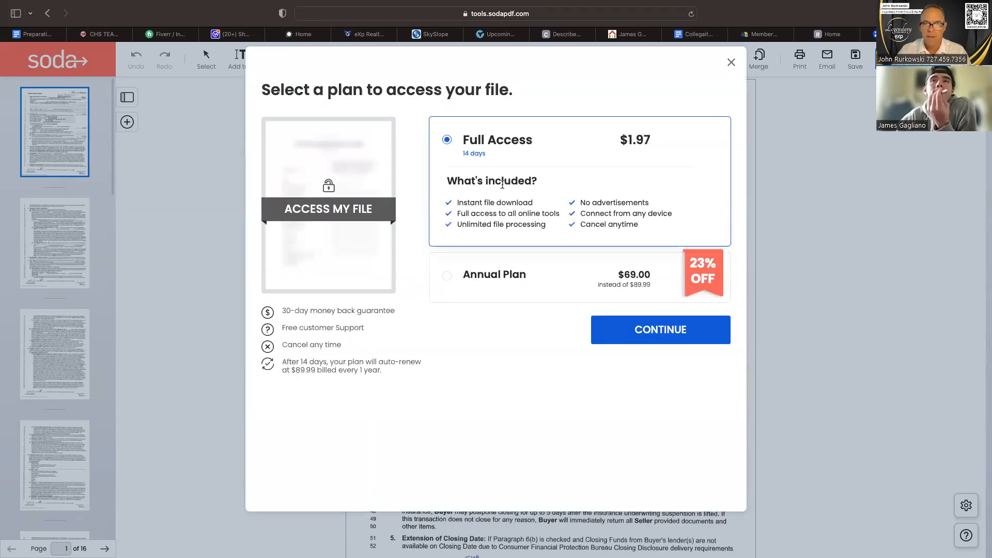
left_click(732, 63)
left_click(47, 14)
left_click(46, 14)
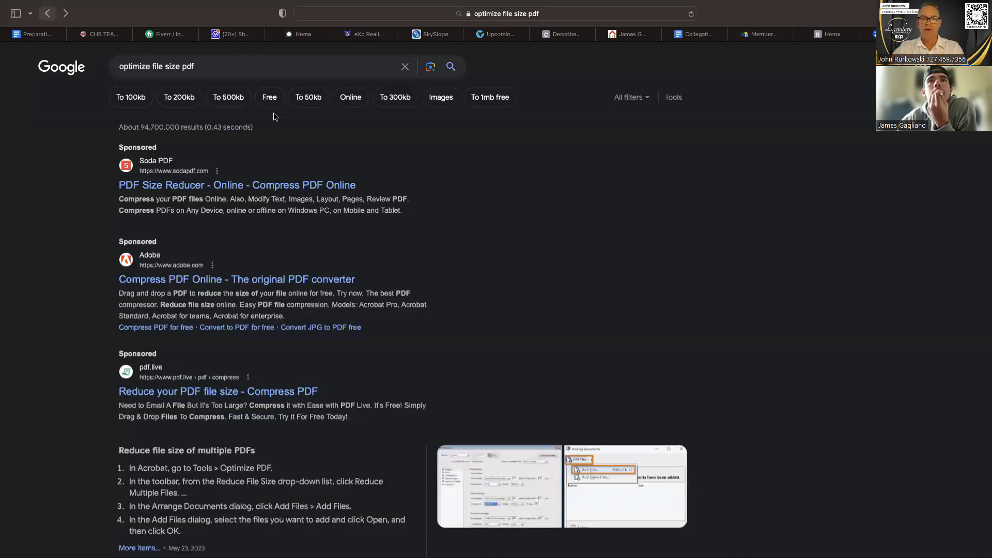
Return to SkySlope and save the comment "No" for the transaction fee item in the listing's documentation checklist.
left_click(433, 34)
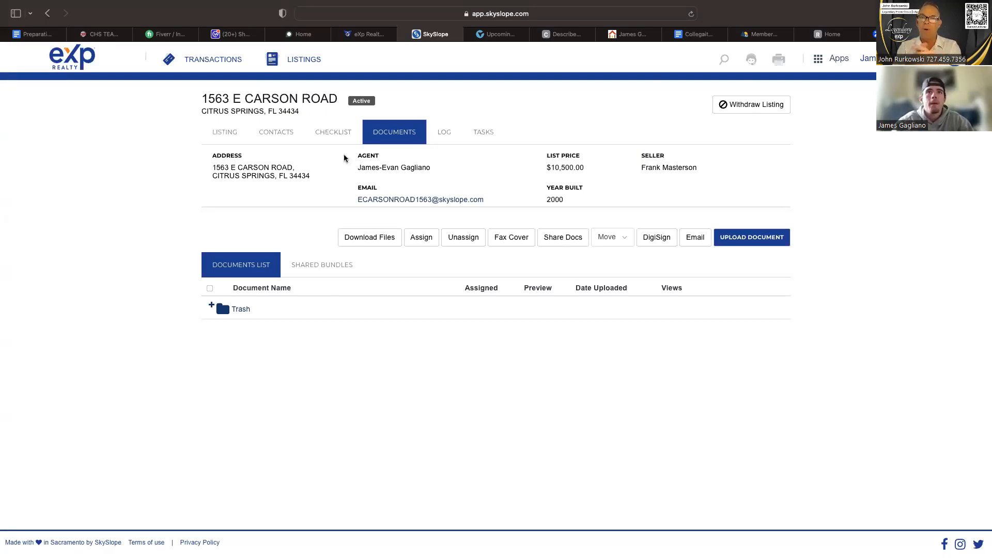
left_click(334, 136)
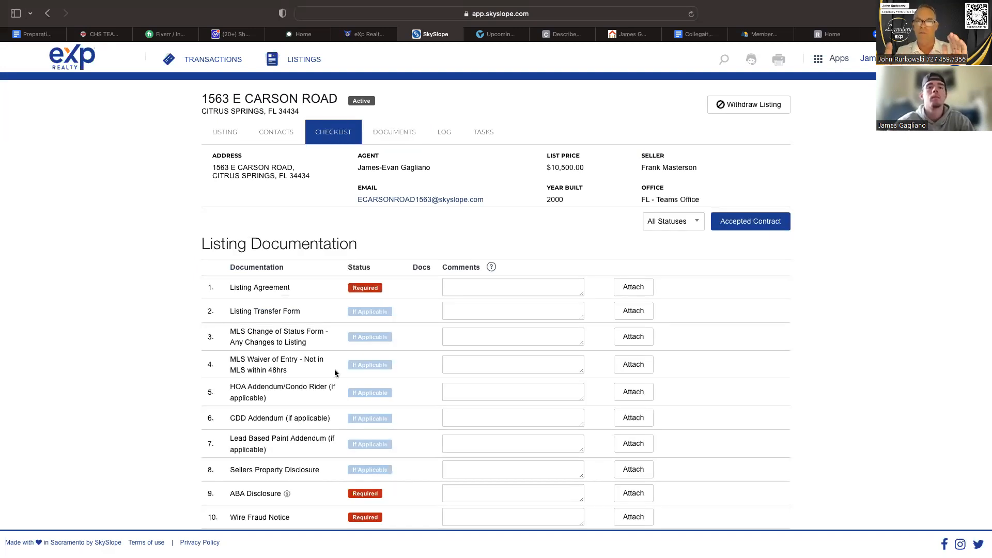
scroll(335, 374, "down", 2)
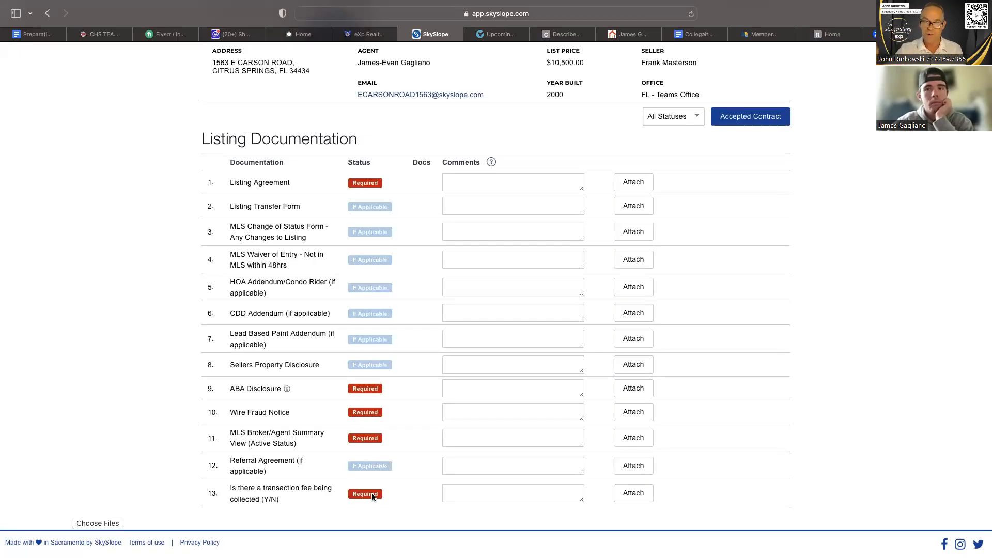
scroll(373, 497, "down", 1)
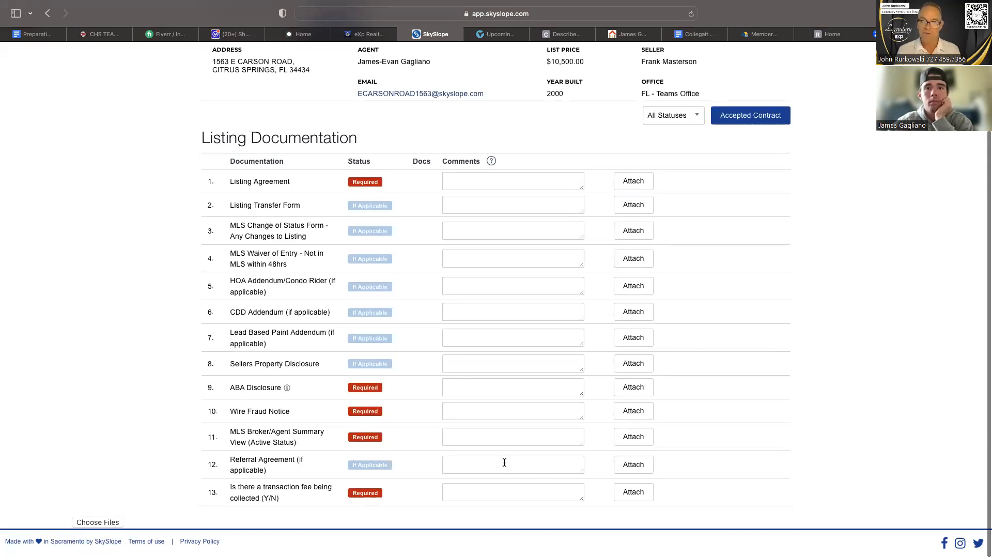
left_click(471, 490)
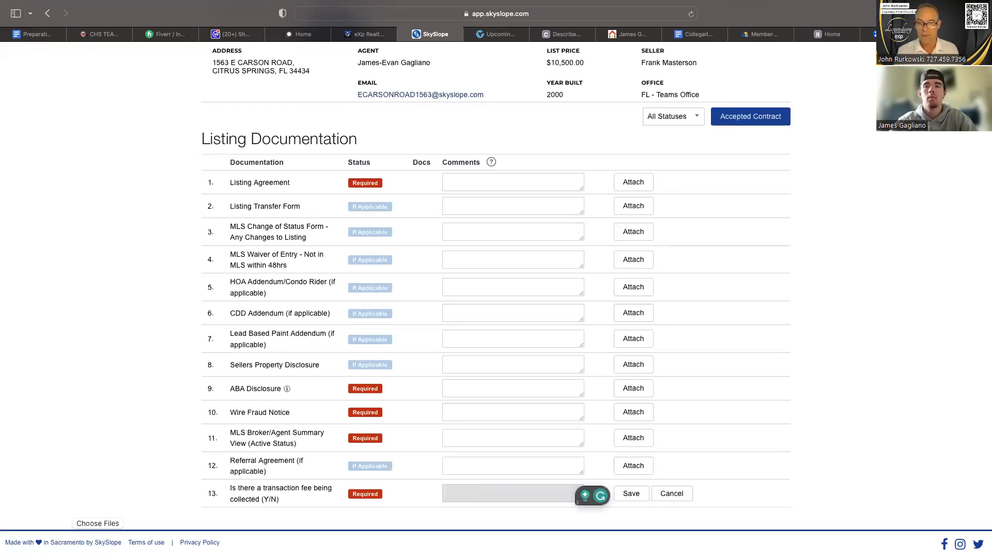
type("No")
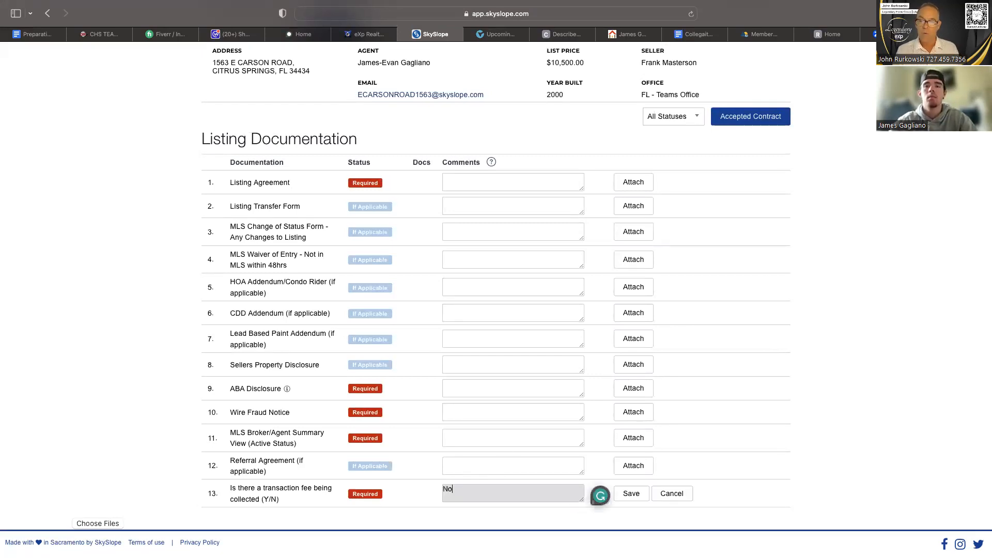
left_click(628, 498)
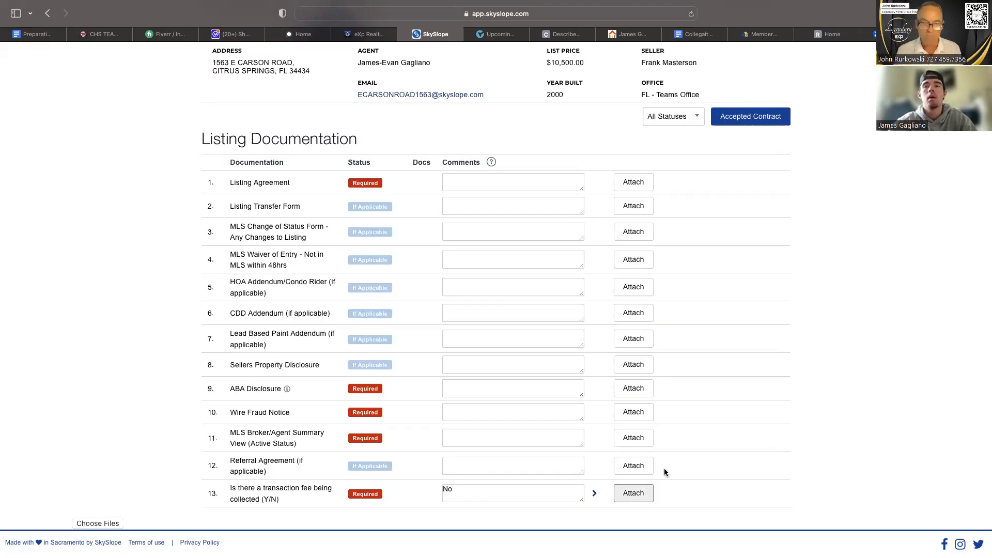
scroll(665, 473, "down", 1)
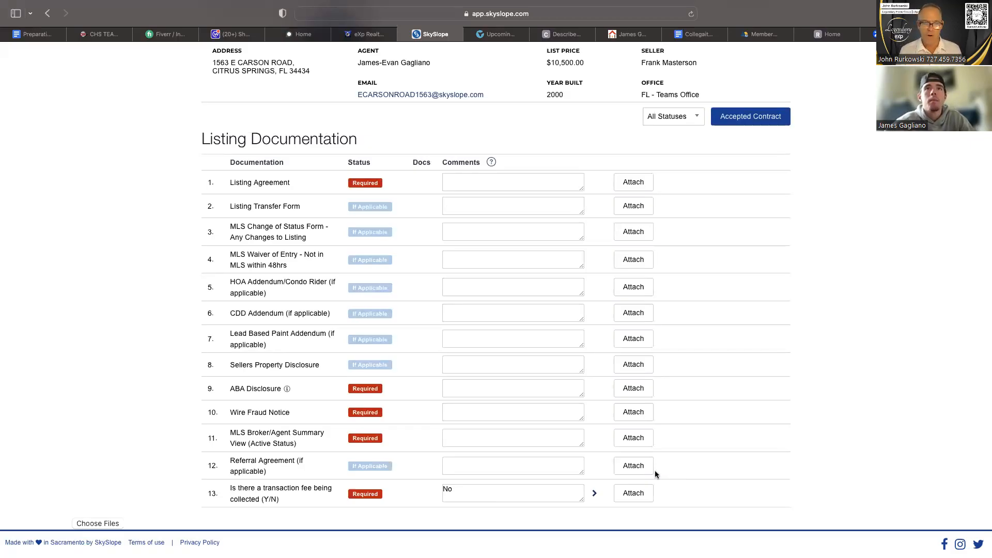
Review the seller's contact details recorded for the listing.
scroll(656, 474, "up", 3)
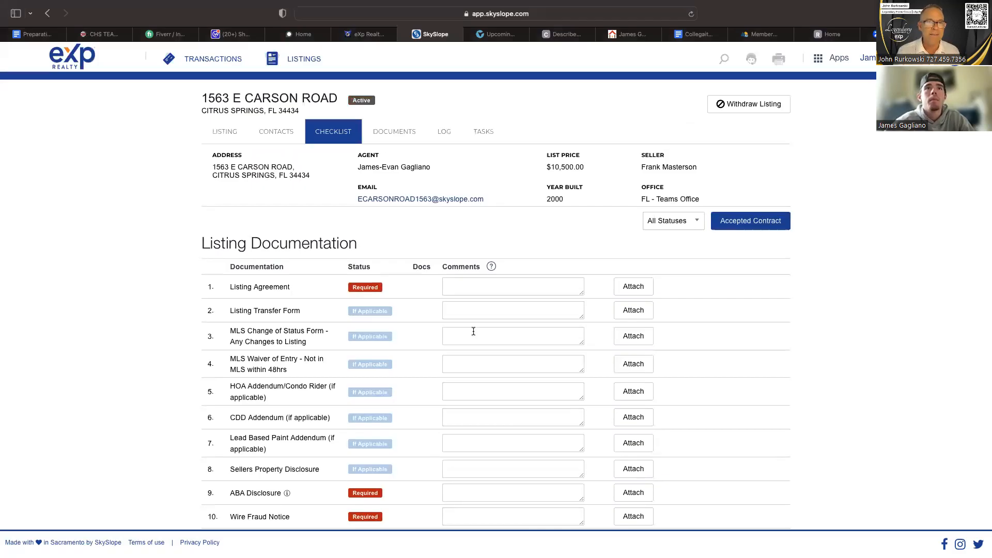
left_click(284, 132)
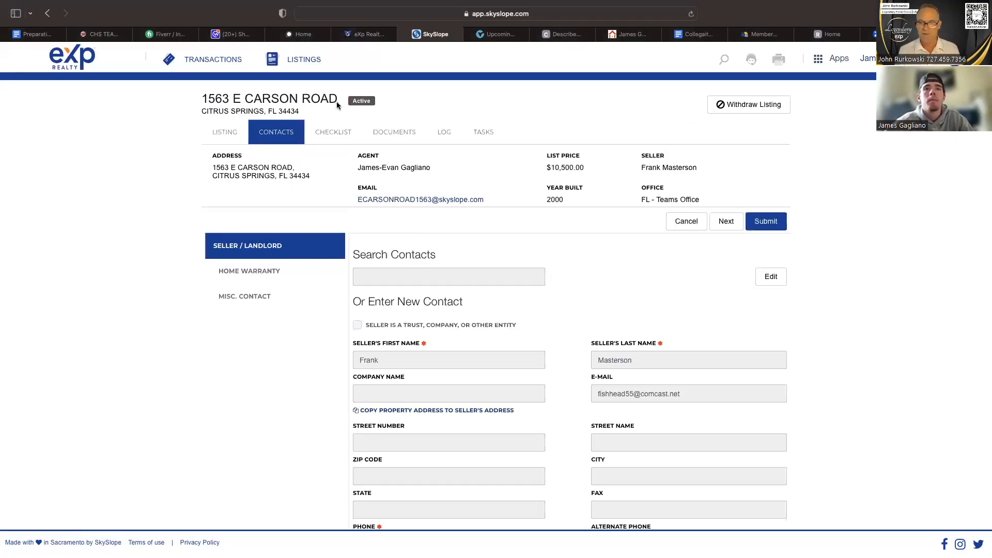
scroll(569, 289, "down", 2)
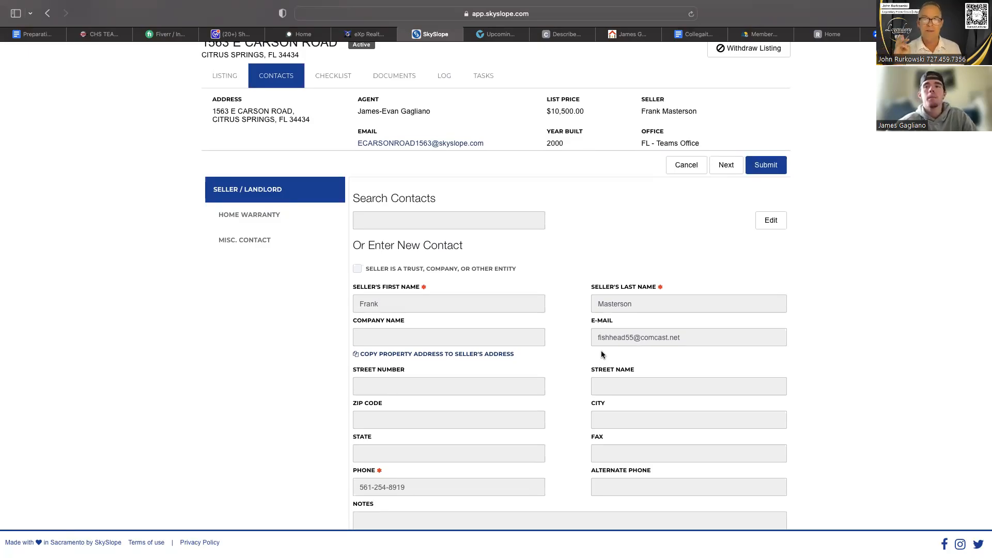
scroll(601, 351, "down", 1)
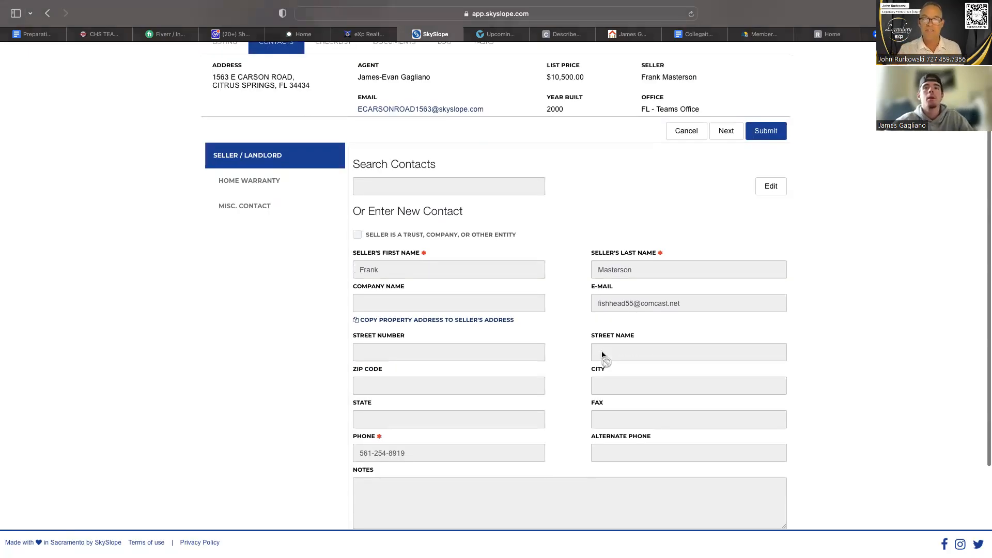
scroll(602, 354, "down", 2)
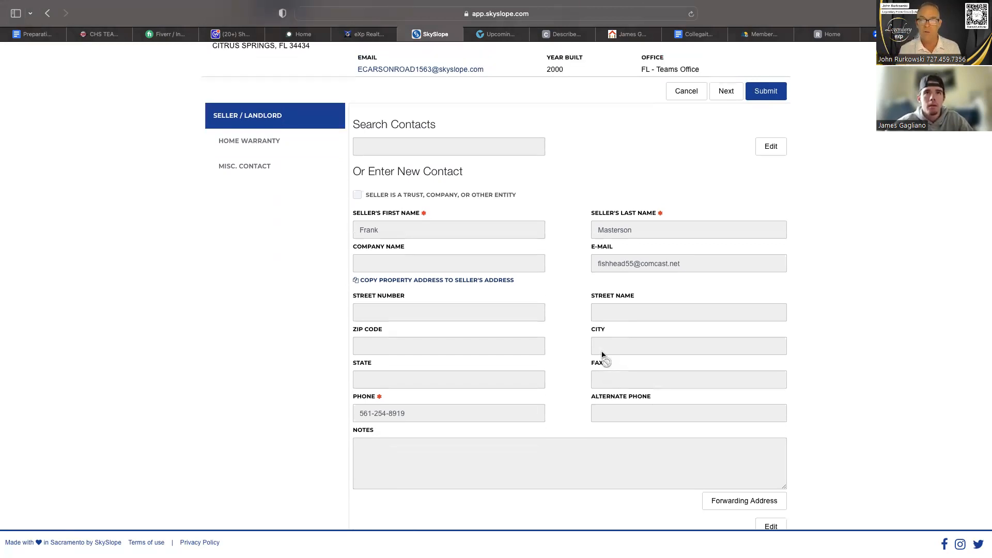
scroll(602, 354, "up", 2)
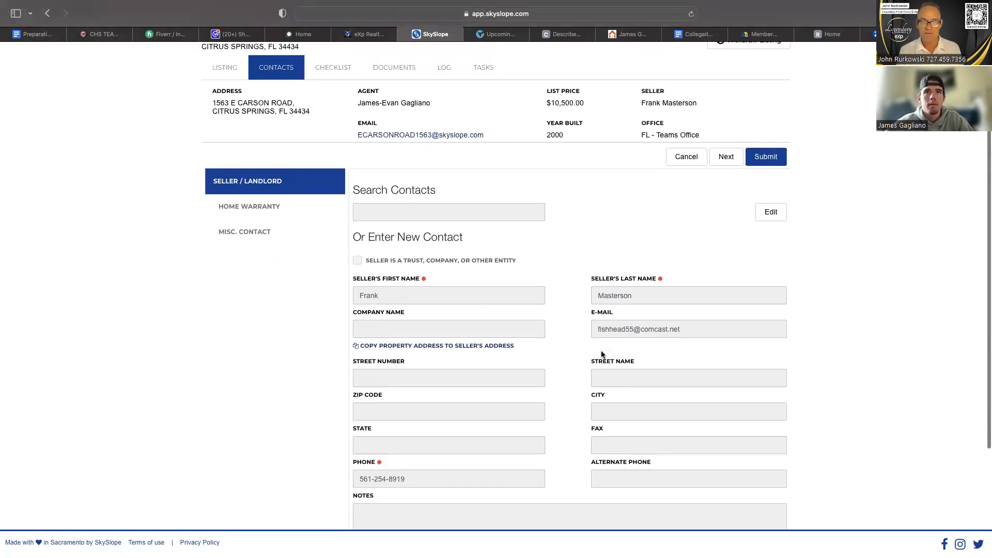
scroll(398, 134, "up", 2)
Look through the Downloads folder from the listing's document upload and check the browser's recent downloads.
left_click(398, 134)
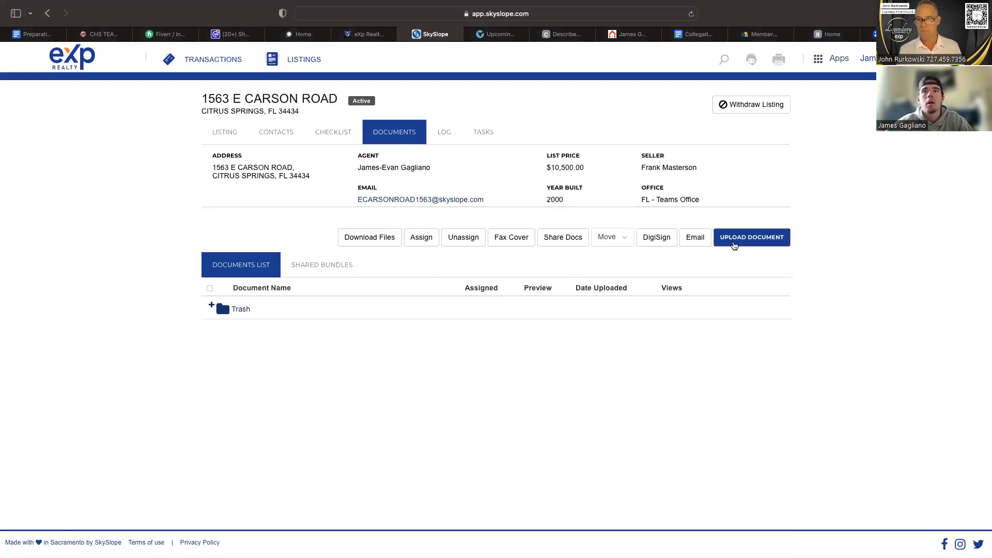
left_click(734, 245)
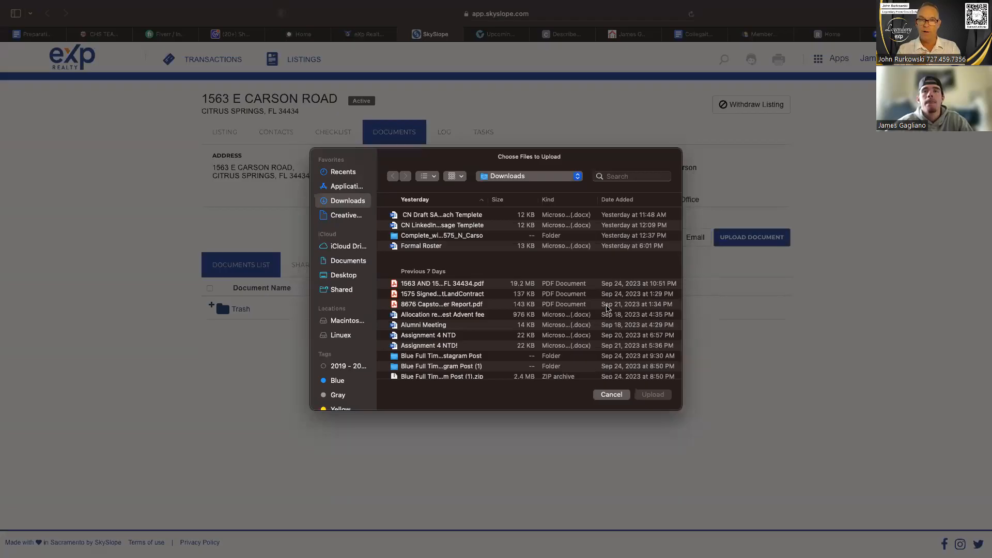
left_click(613, 395)
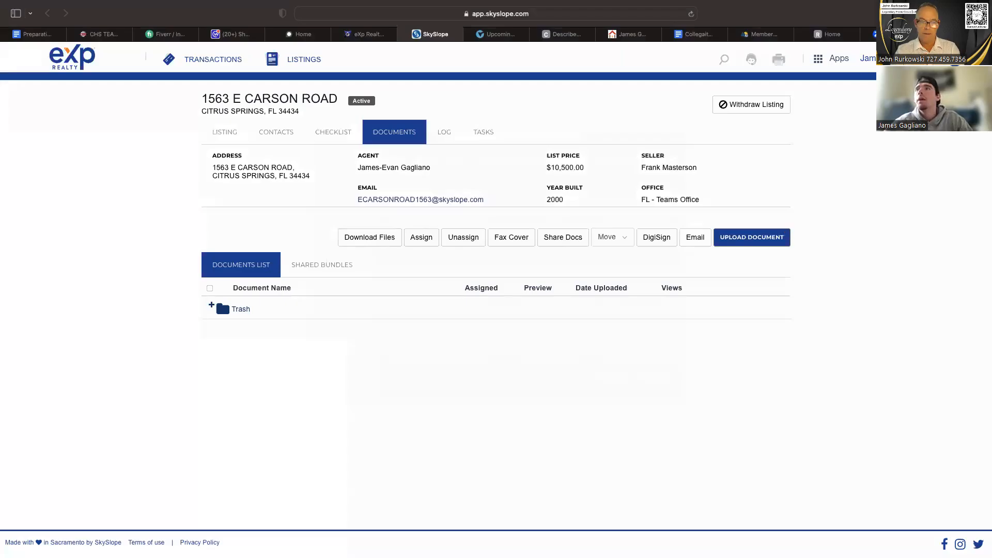
left_click(906, 14)
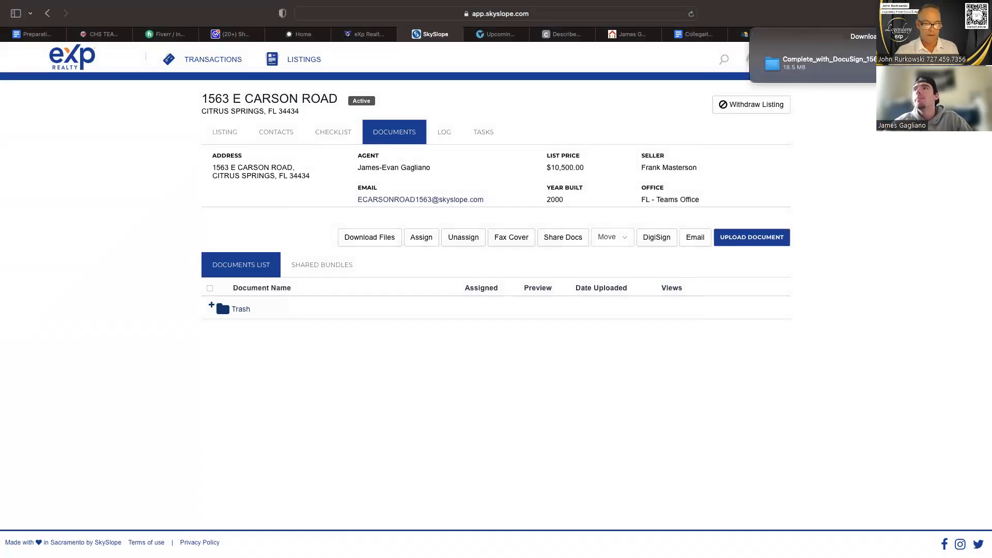
left_click(791, 108)
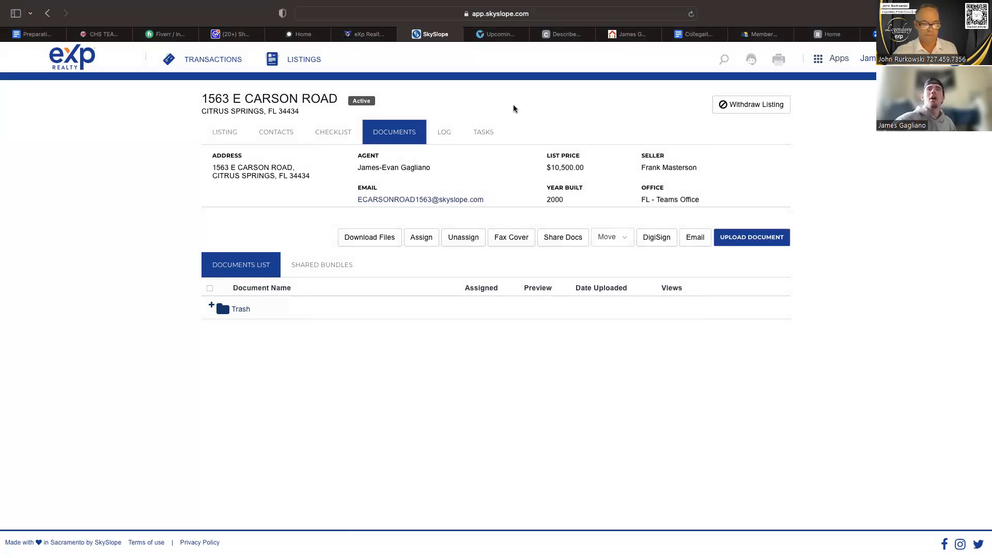
Review the required and if-applicable items in the listing's documentation checklist.
left_click(335, 133)
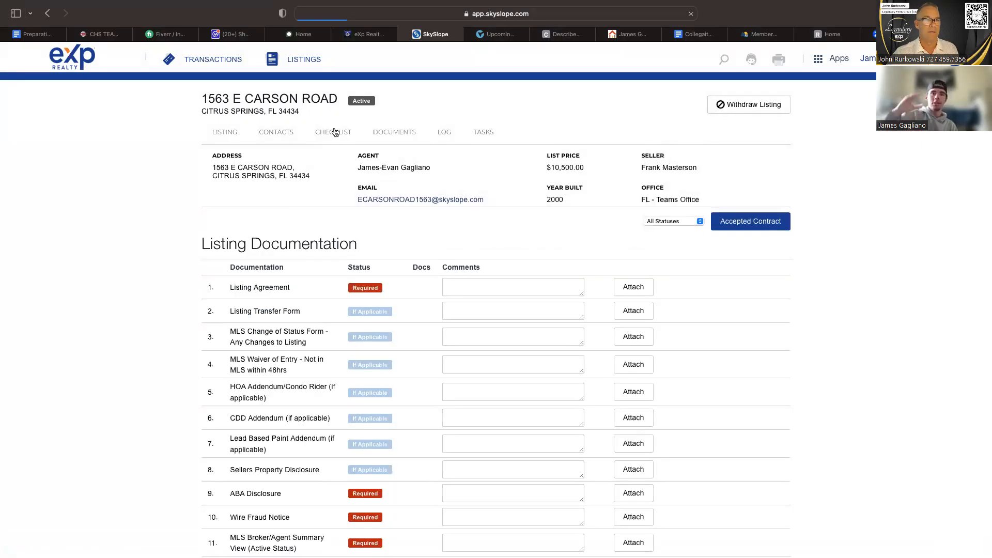
scroll(309, 323, "down", 3)
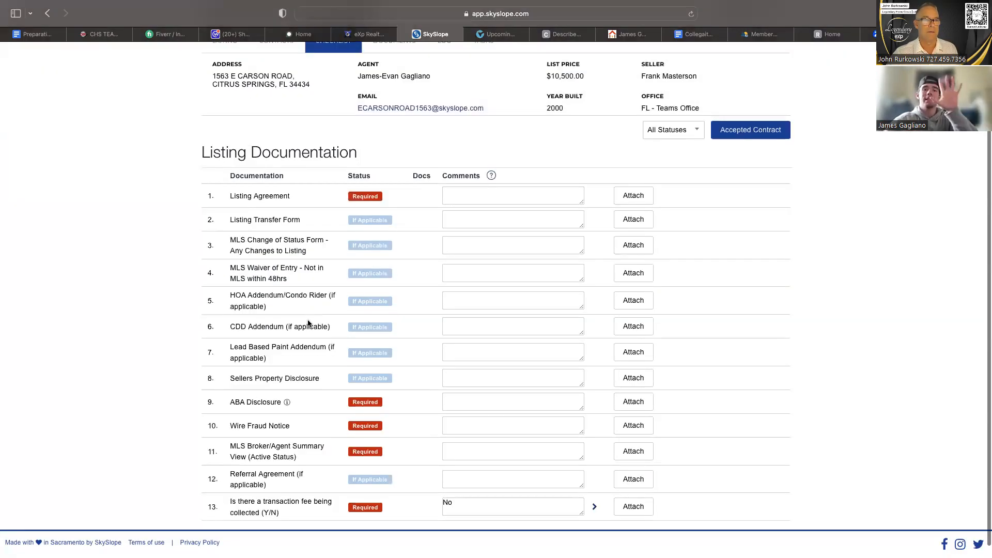
scroll(309, 324, "down", 1)
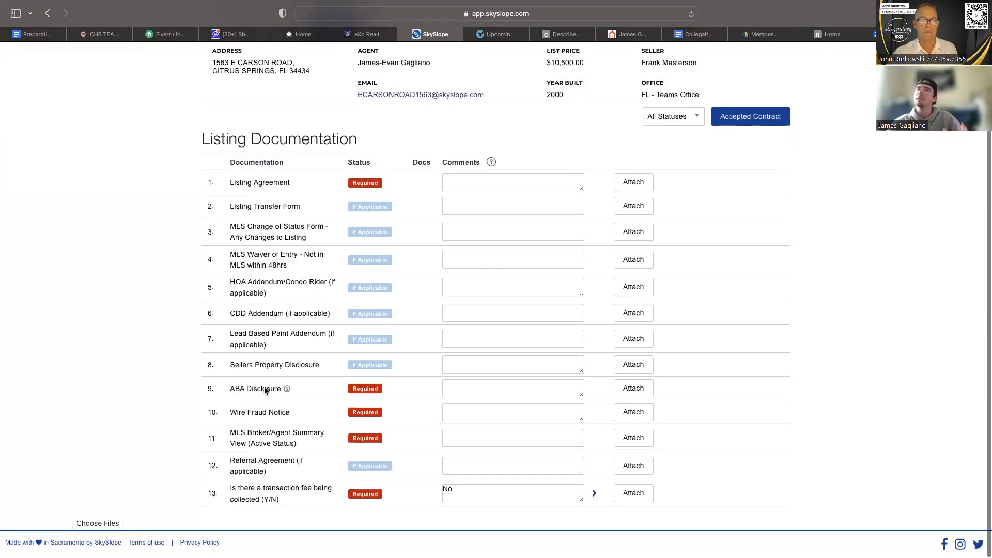
scroll(265, 386, "up", 3)
scroll(330, 290, "up", 1)
scroll(331, 295, "up", 1)
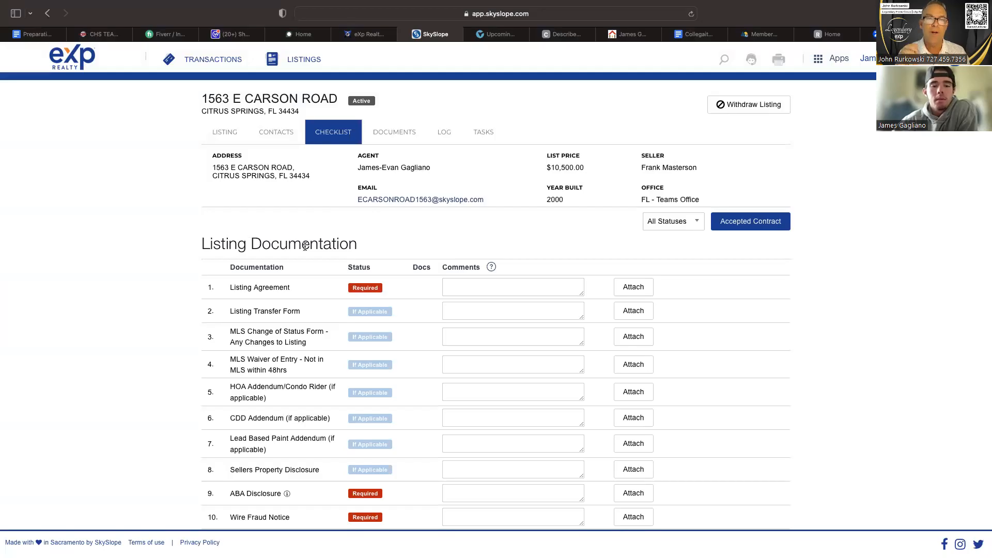
scroll(305, 246, "down", 3)
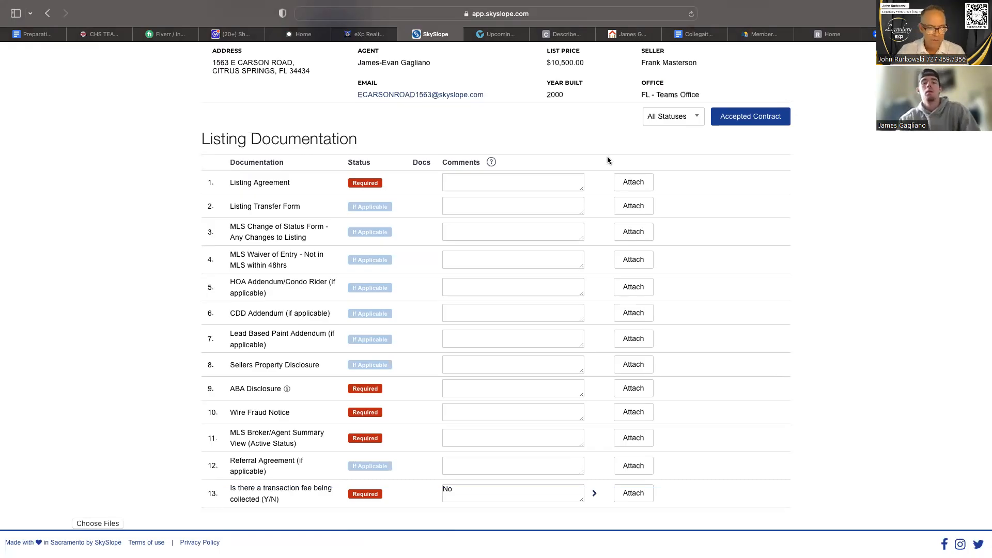
key("ctrl+Up")
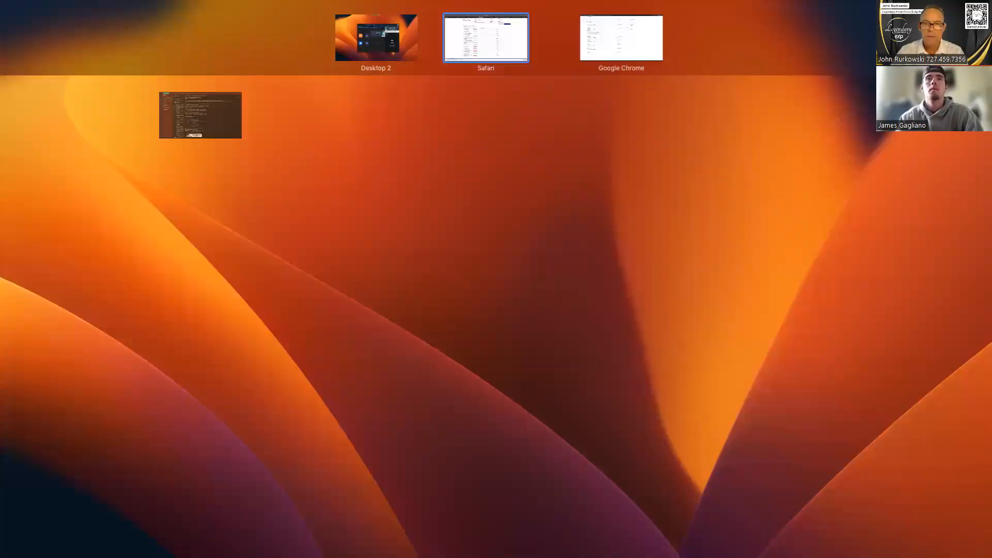
left_click_drag(201, 115, 1, 124)
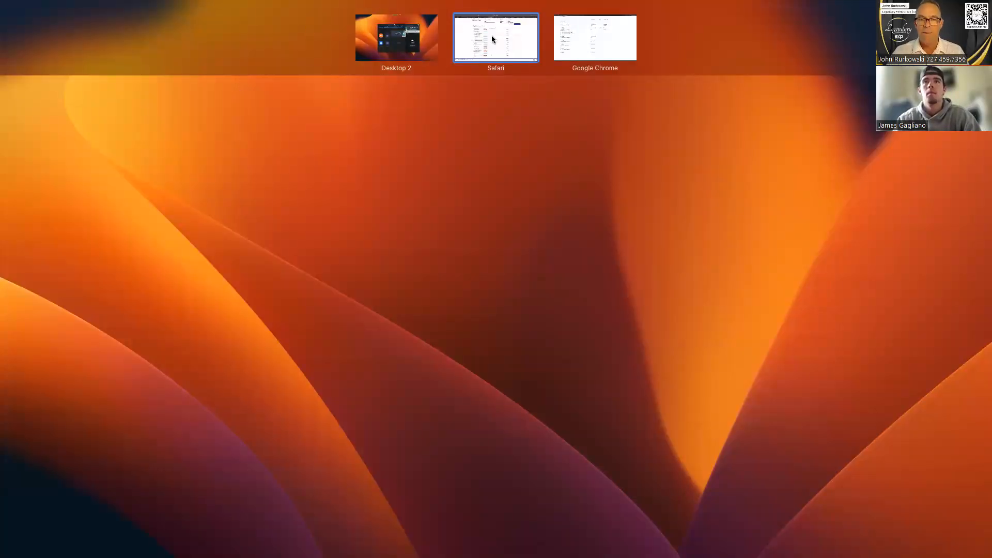
left_click(469, 212)
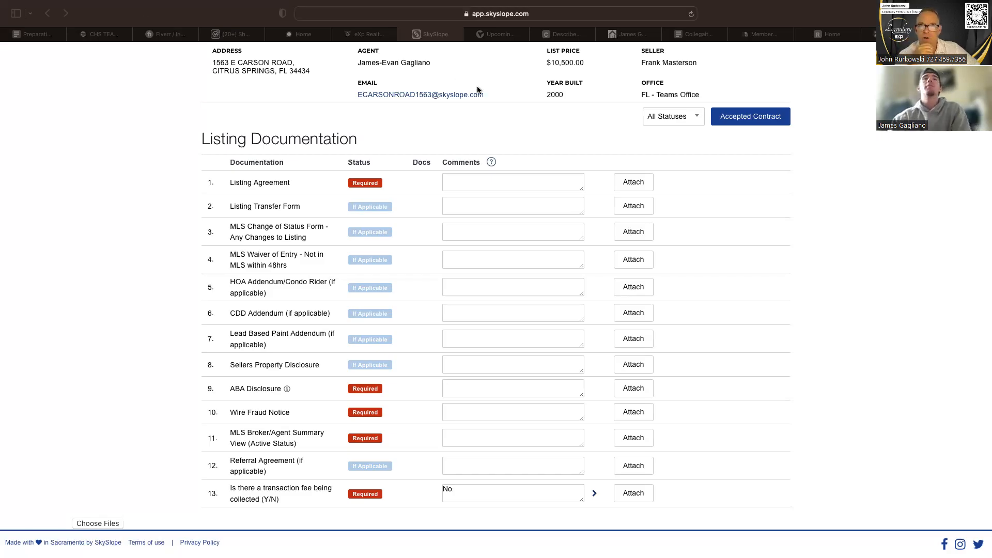
Upload the eXp Realty ABA disclosure statement PDF from the Desktop folder to the listing's documents.
scroll(477, 90, "up", 3)
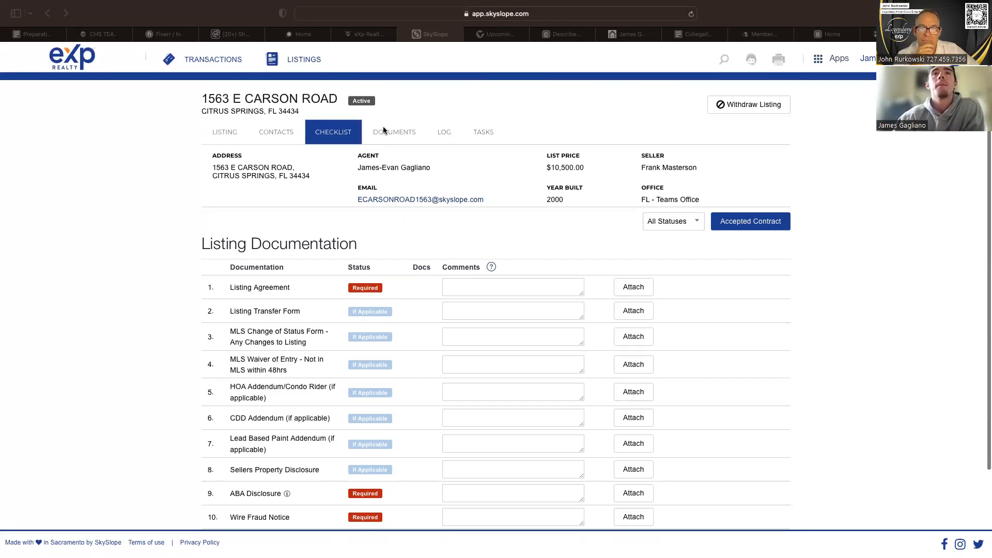
left_click(384, 131)
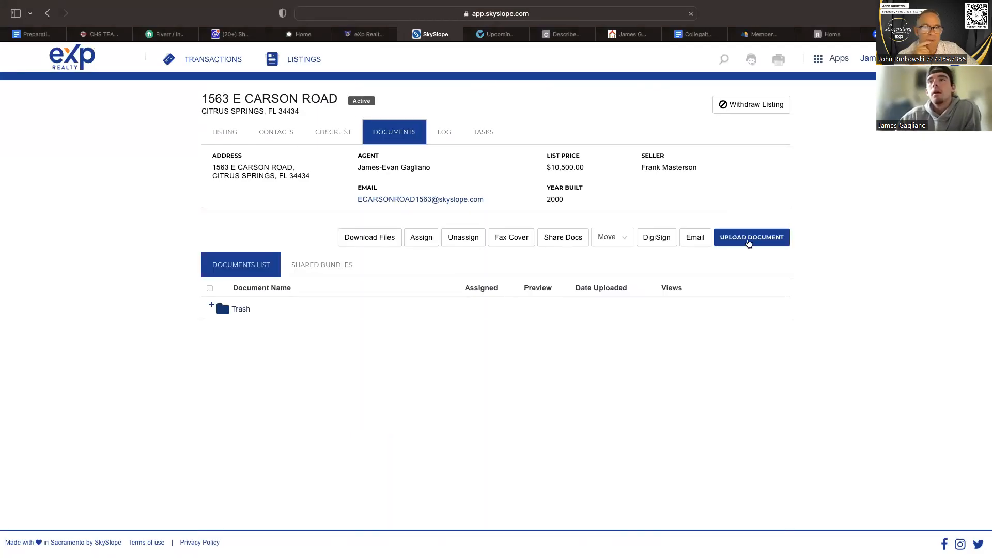
left_click(749, 241)
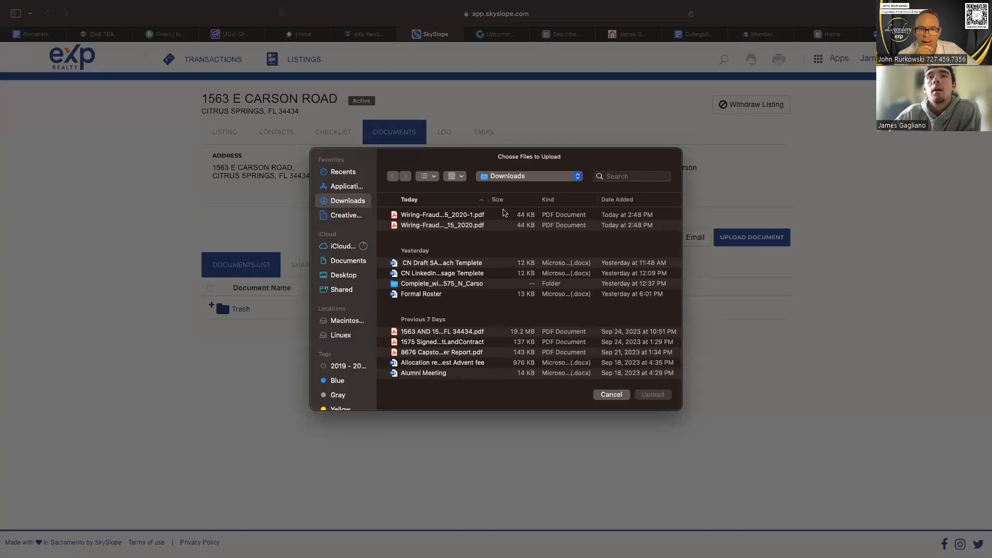
left_click(504, 212)
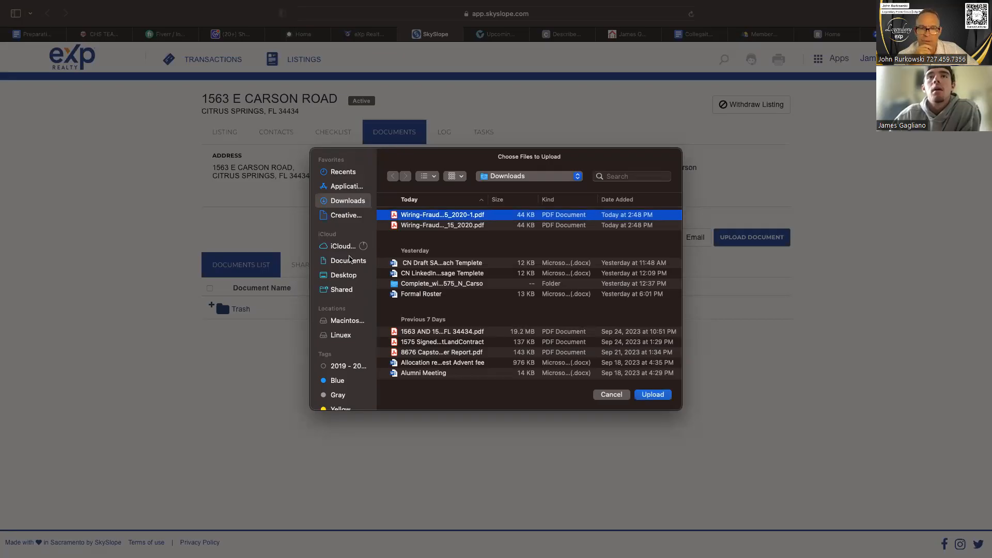
left_click(347, 274)
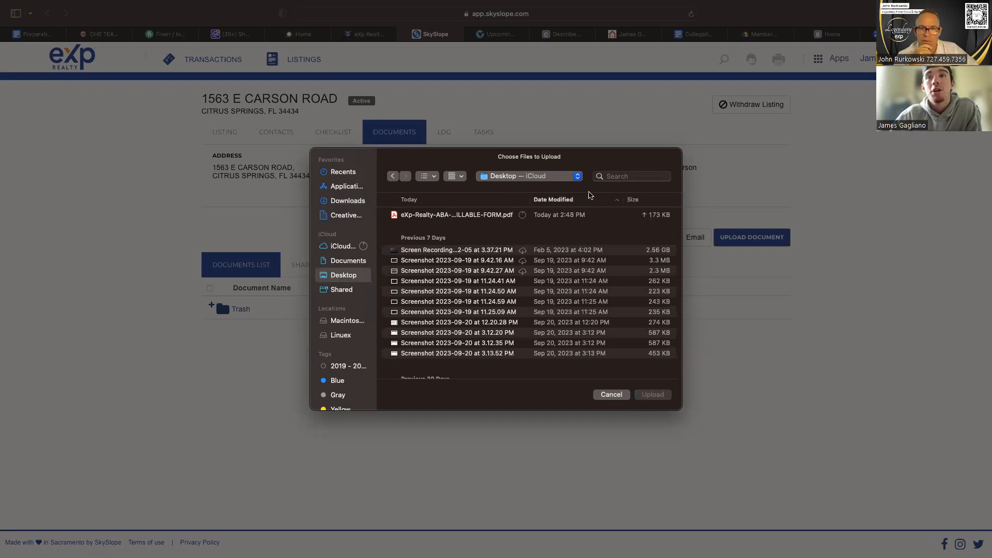
left_click(586, 215)
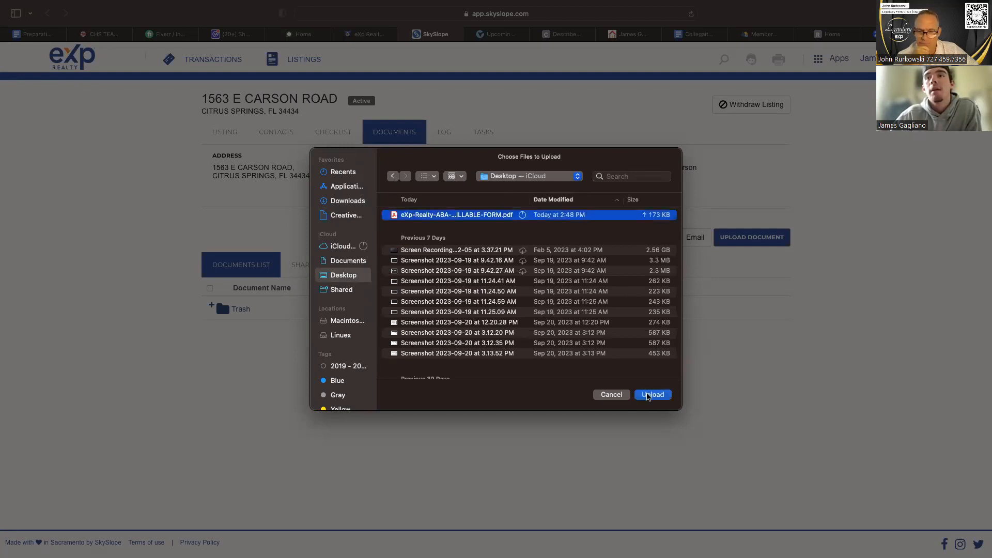
left_click(653, 395)
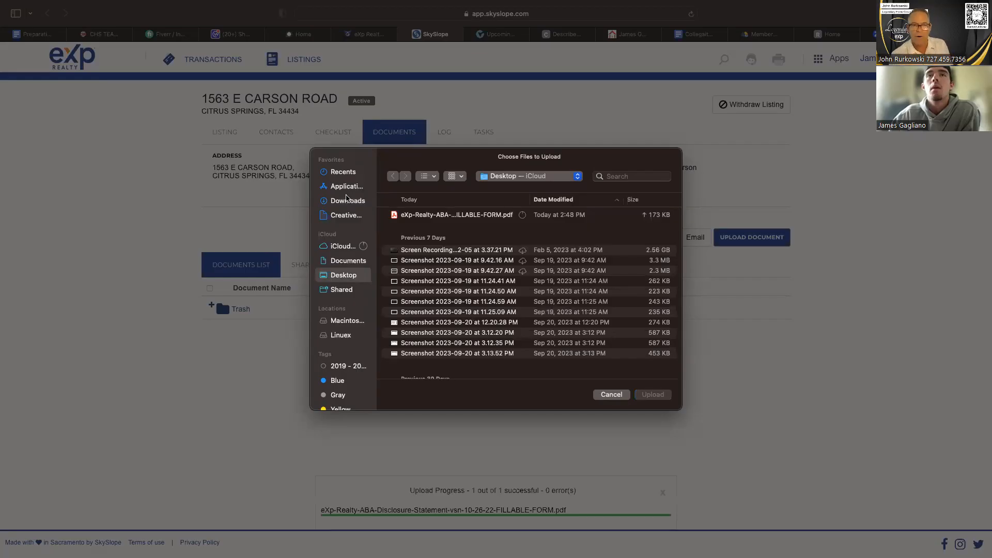
Try to upload the Wiring-Fraud PDF ending in 2020-1 from Downloads to the listing's documents.
left_click(348, 201)
left_click(455, 215)
left_click(654, 398)
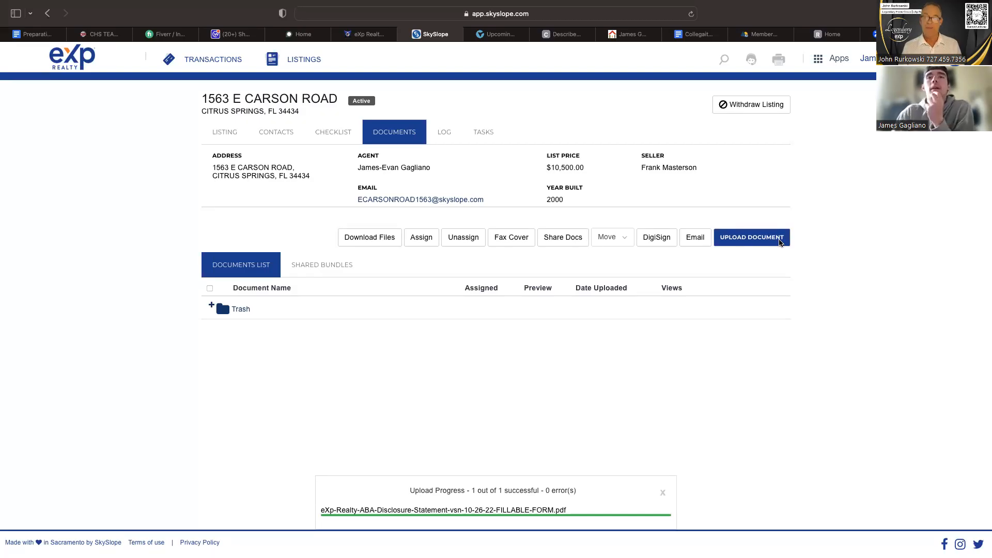
Accept the contract on the active Citrus Springs listing and convert it into a transaction.
scroll(457, 408, "down", 1)
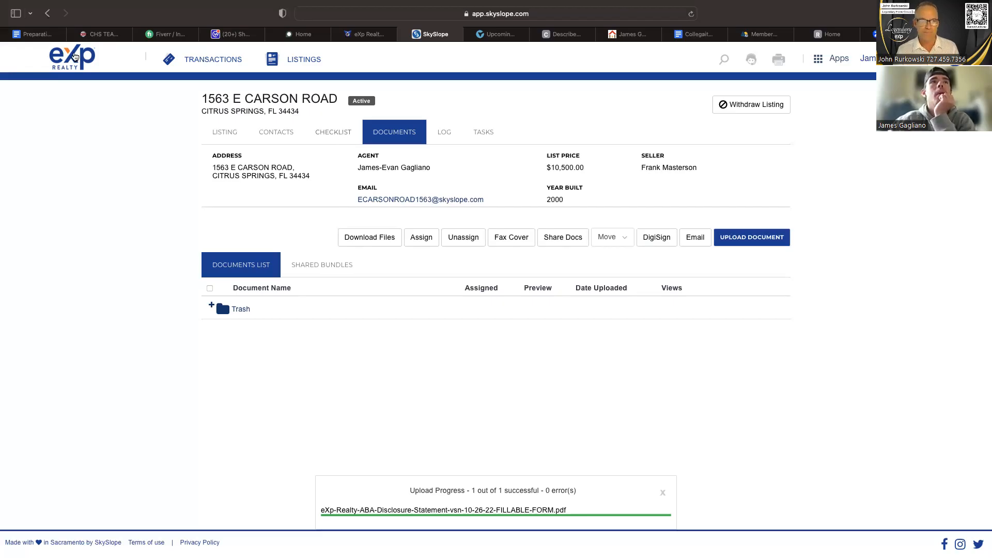
left_click(75, 57)
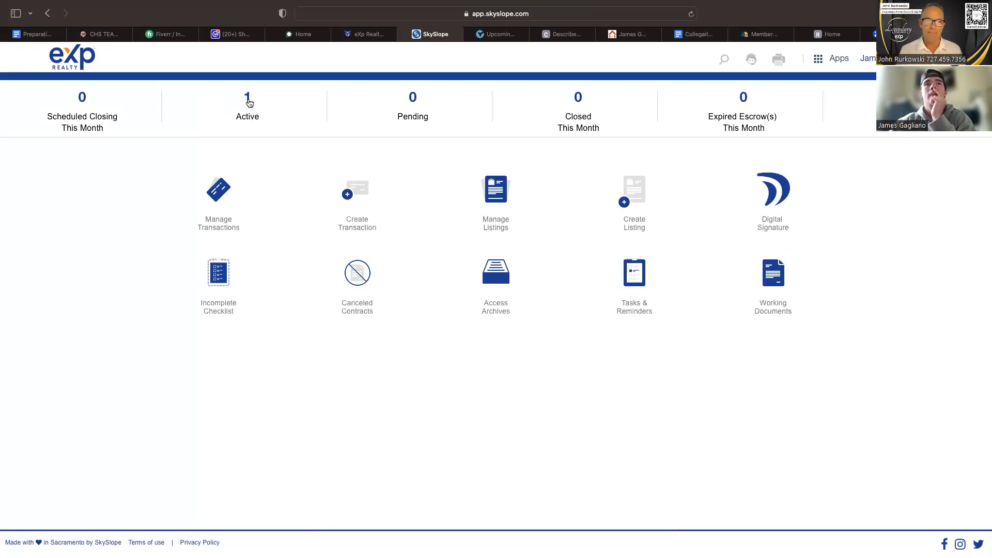
left_click(249, 102)
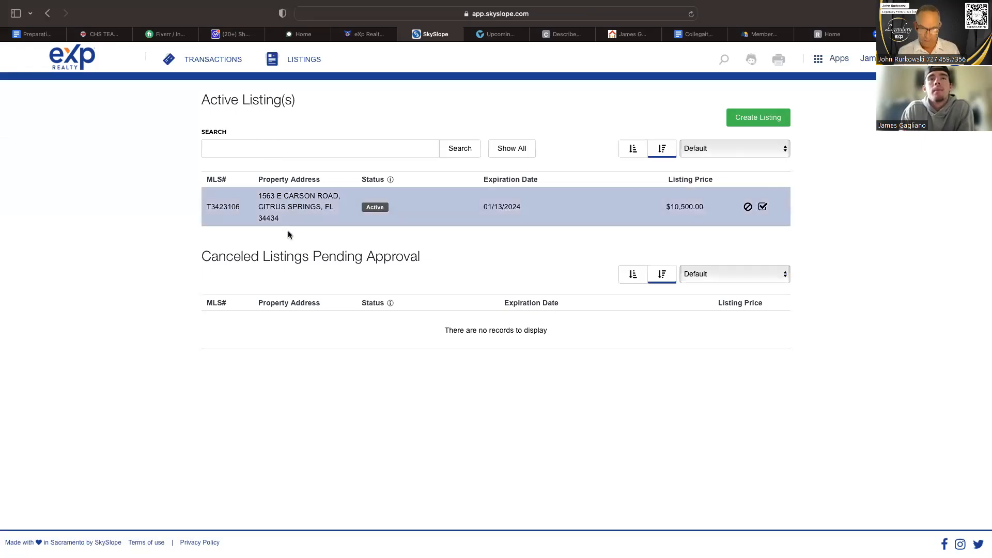
left_click(284, 207)
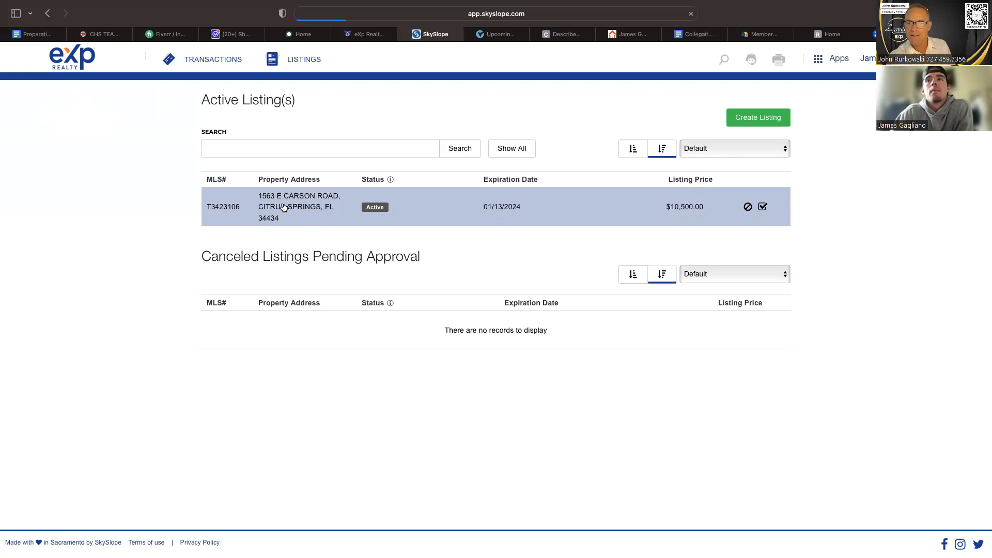
left_click(388, 216)
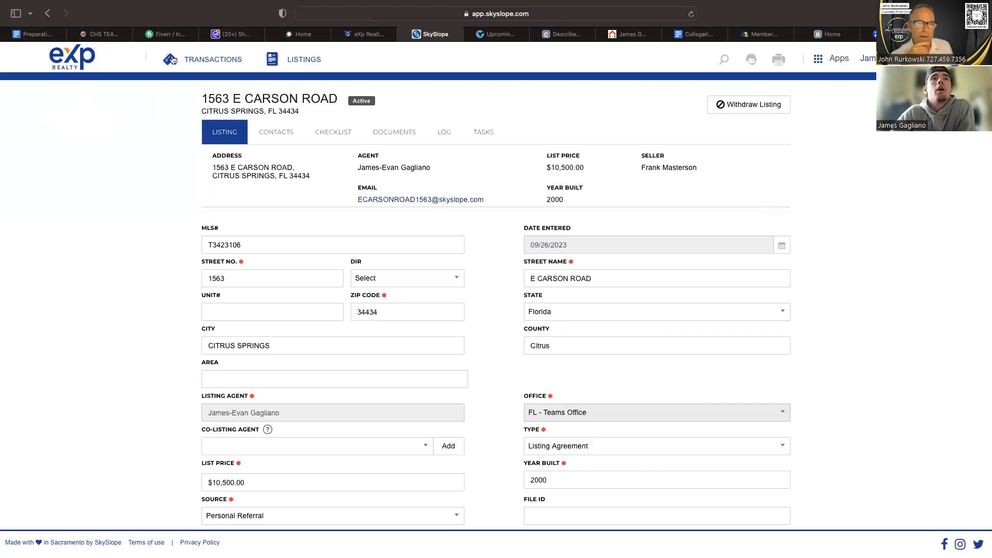
left_click(47, 13)
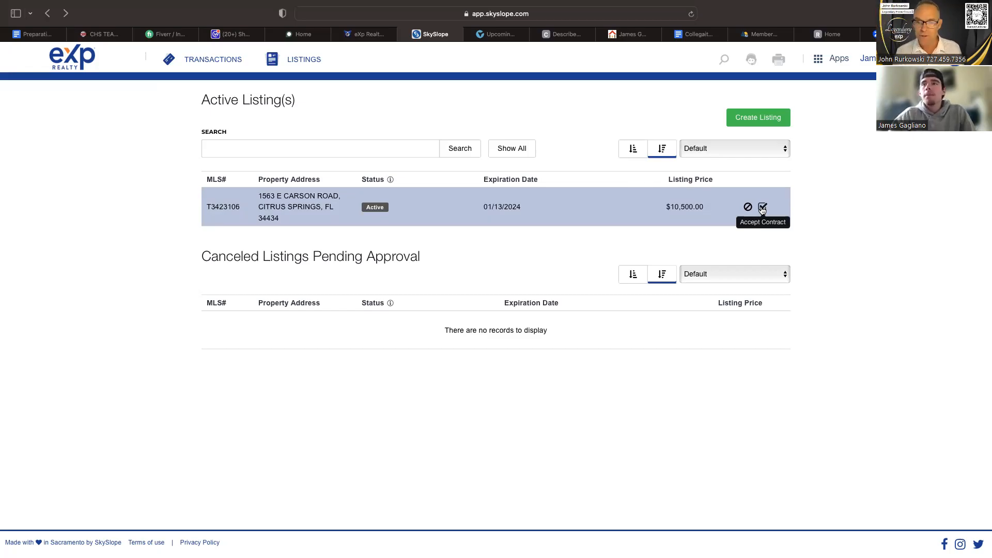
left_click(762, 208)
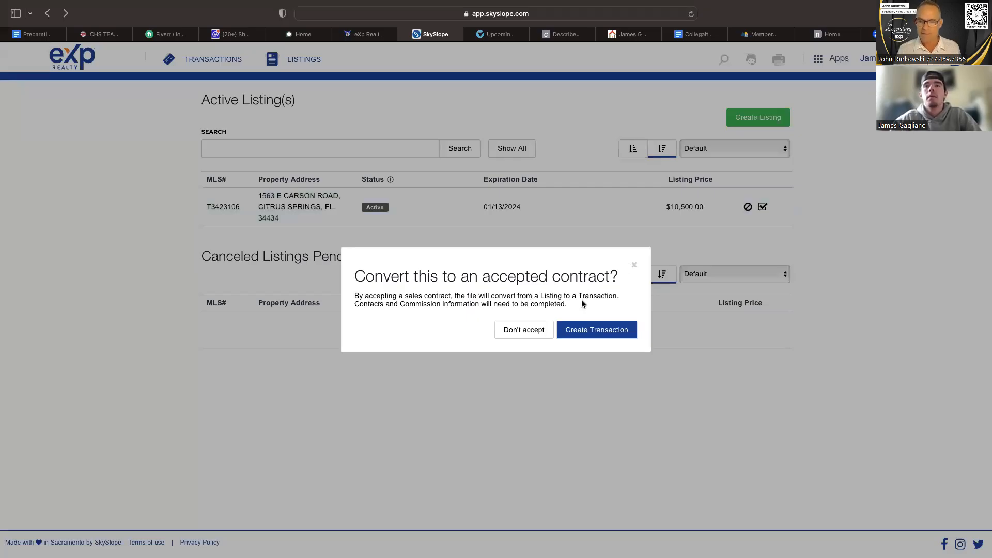
left_click(579, 328)
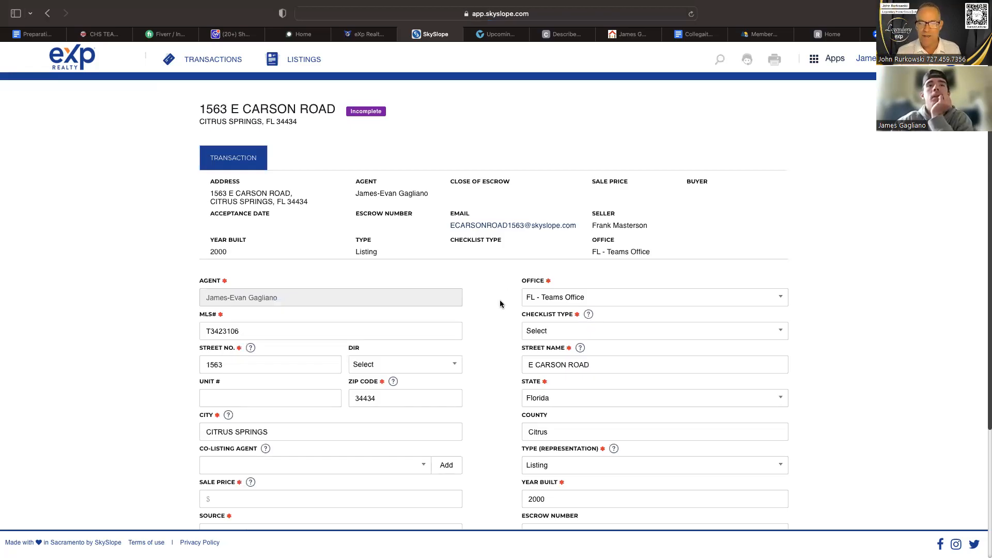
Set the transaction's sale price to $10,000.
scroll(500, 303, "down", 2)
scroll(500, 304, "down", 4)
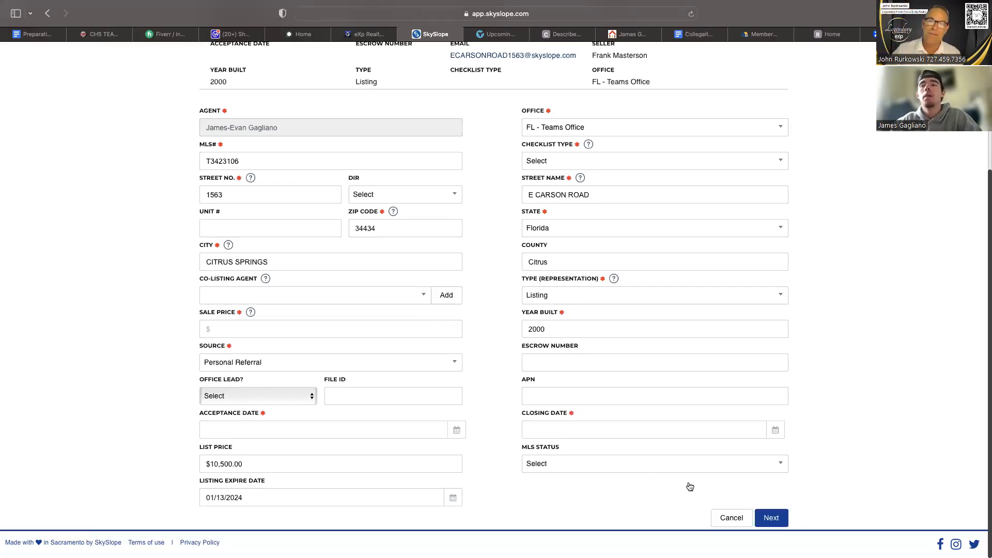
scroll(628, 449, "up", 2)
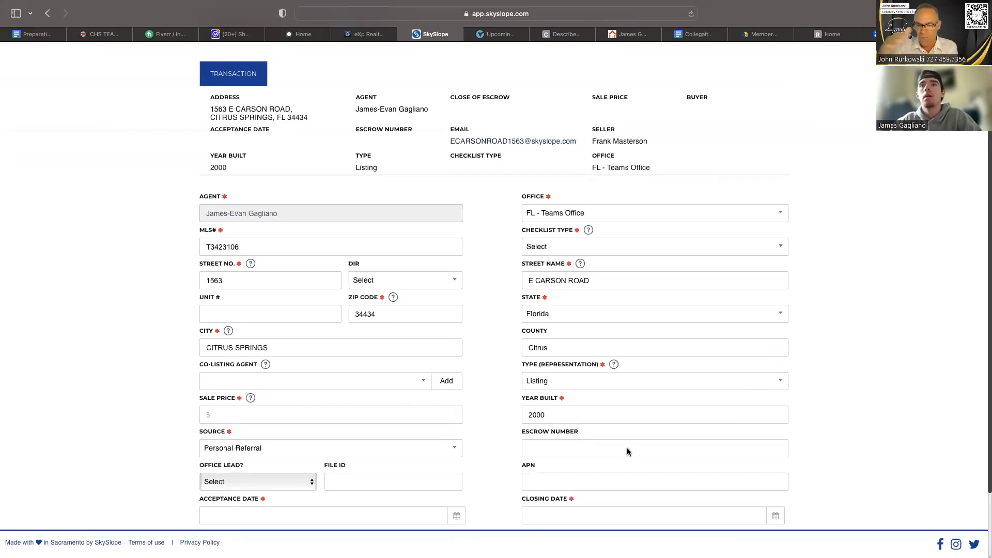
scroll(628, 451, "up", 2)
scroll(628, 452, "down", 4)
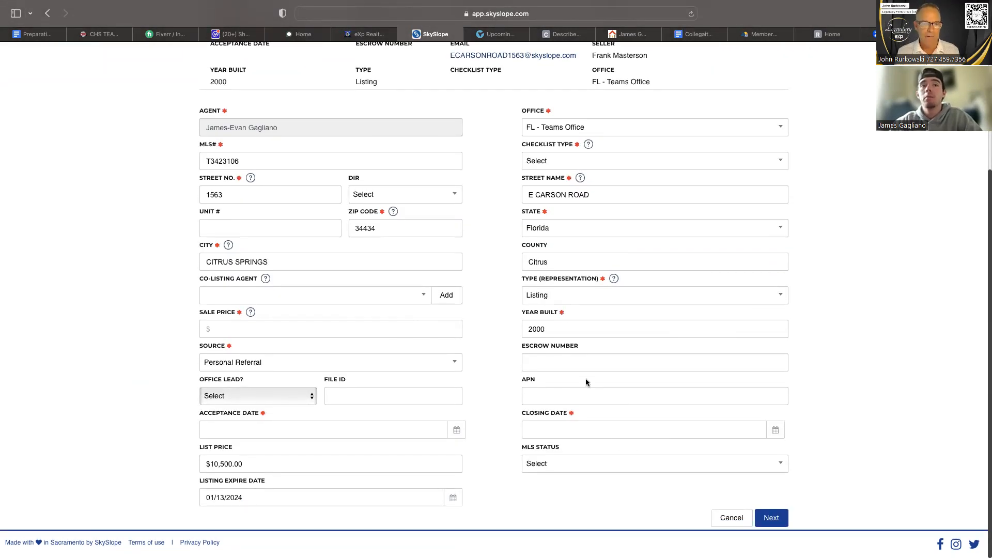
left_click(356, 330)
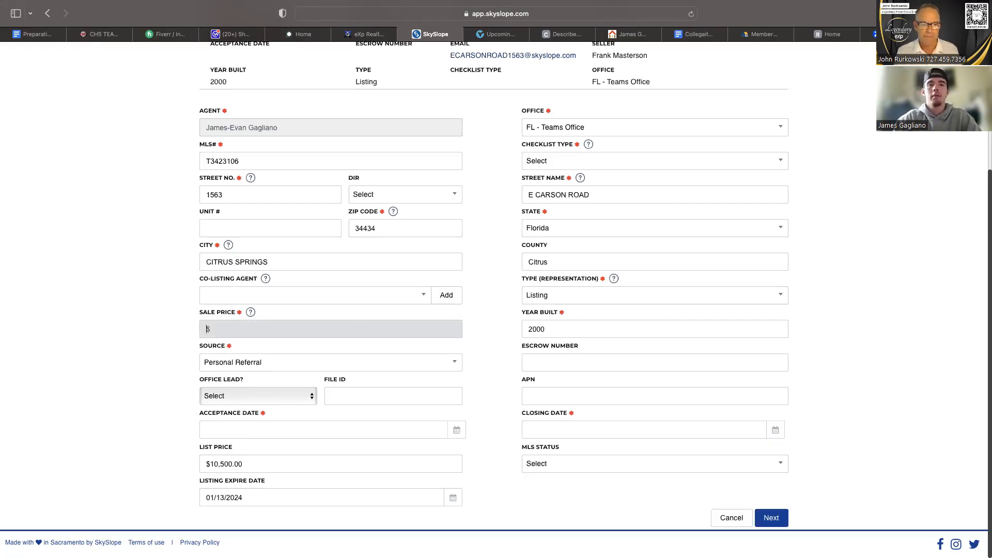
type("10000")
left_click(479, 377)
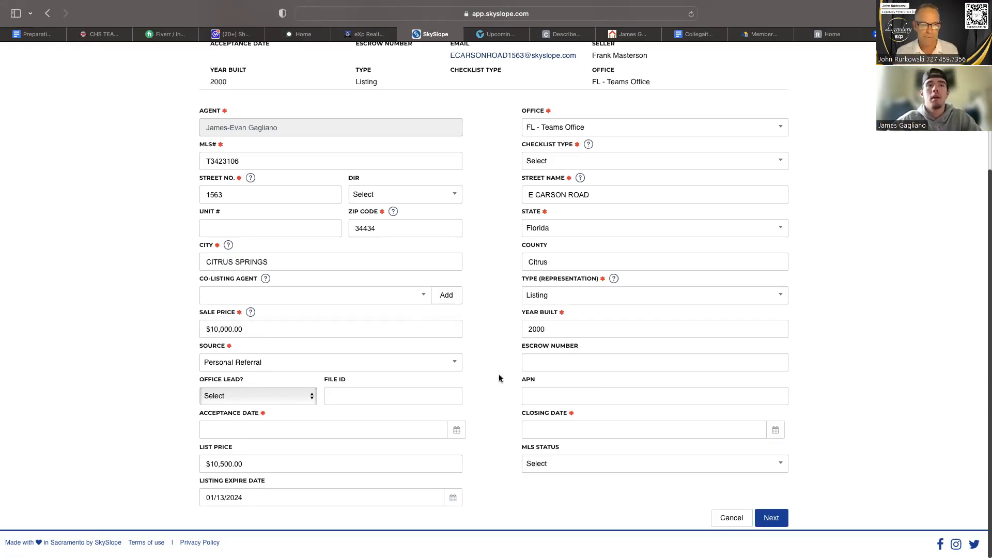
Set the transaction's closing date to 10/20/2023.
left_click(775, 430)
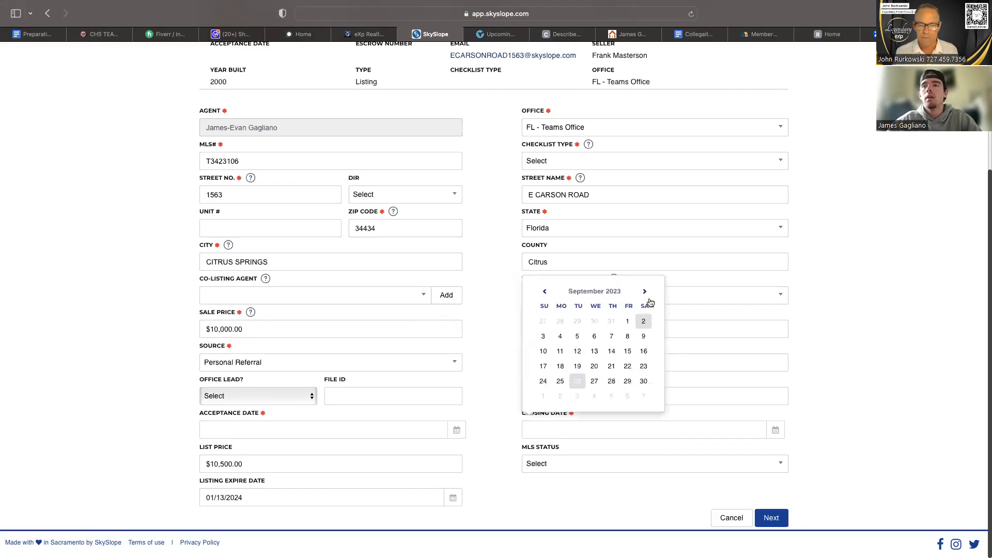
left_click(645, 291)
left_click(628, 366)
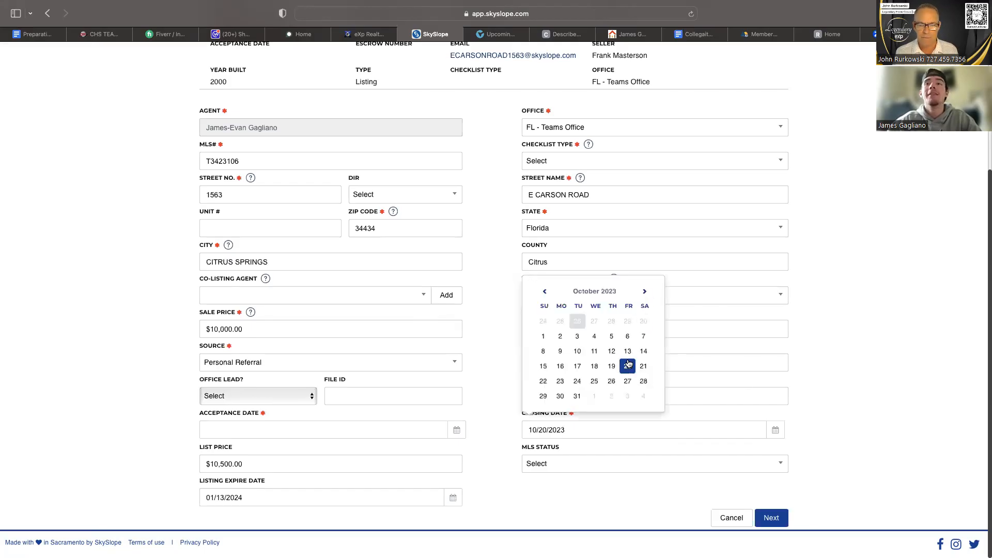
left_click(651, 508)
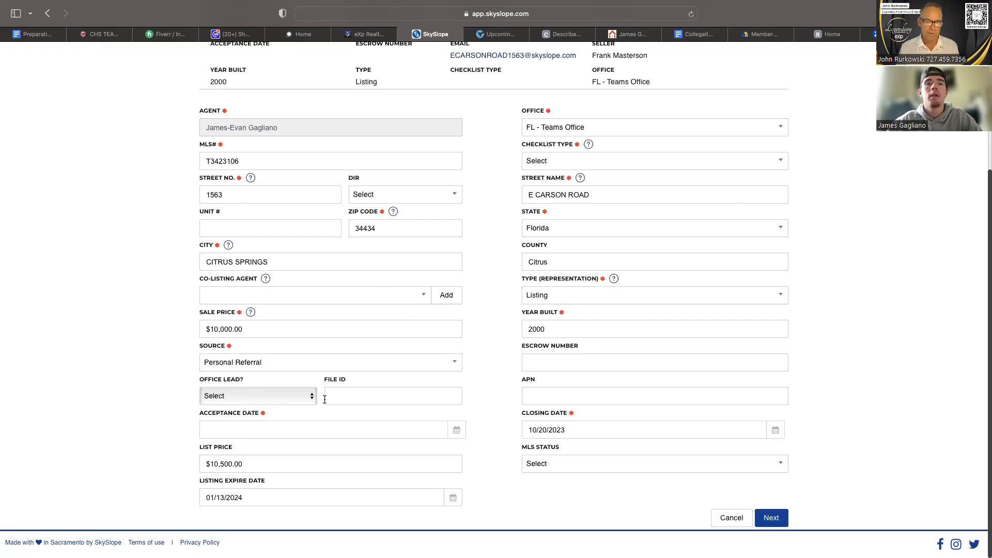
Mark the transaction as not an office lead and set its acceptance date to 09/25/2023.
left_click(305, 396)
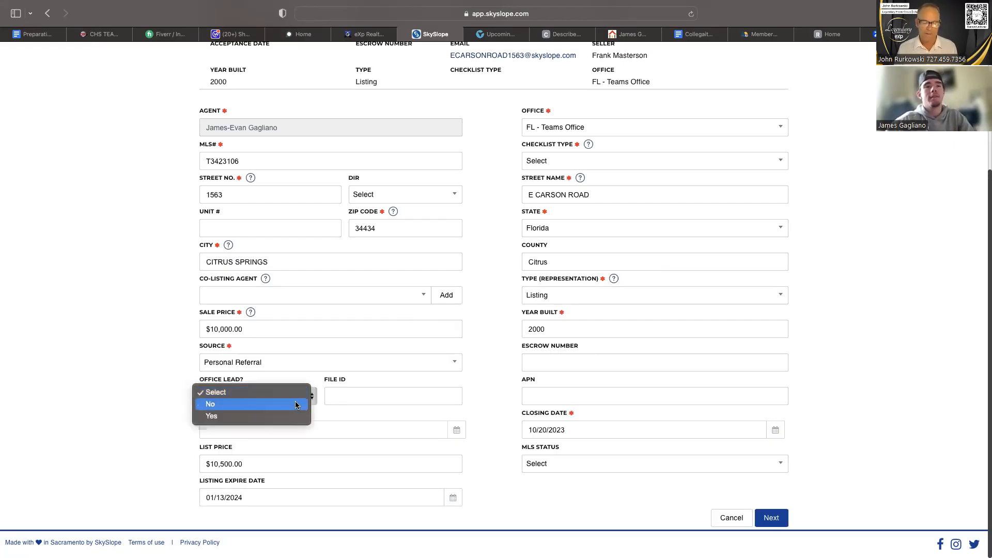
left_click(296, 405)
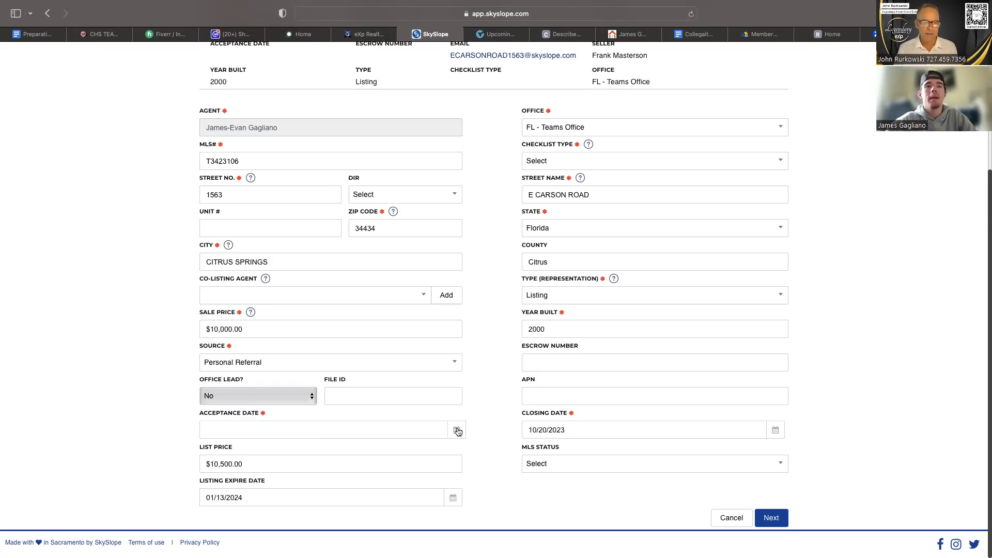
left_click(456, 431)
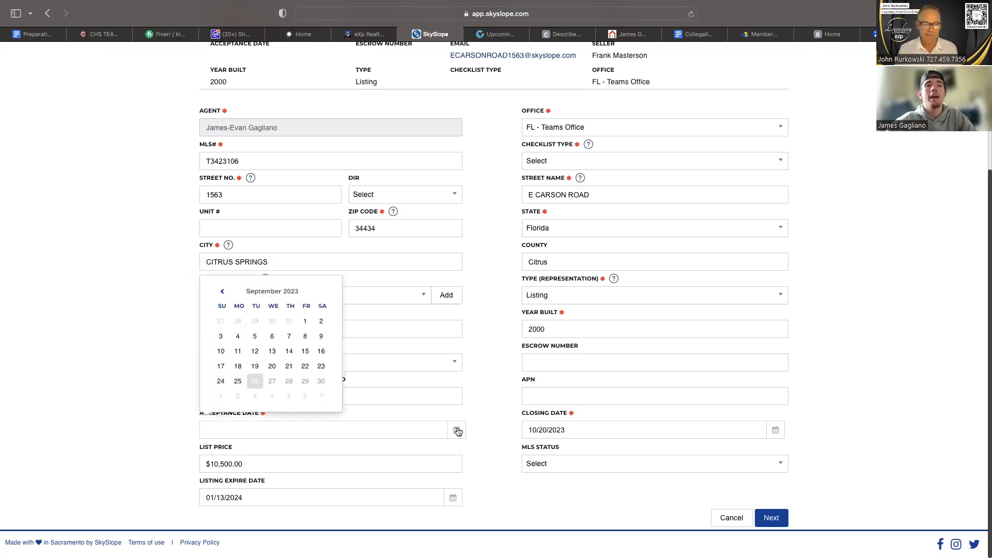
left_click(237, 381)
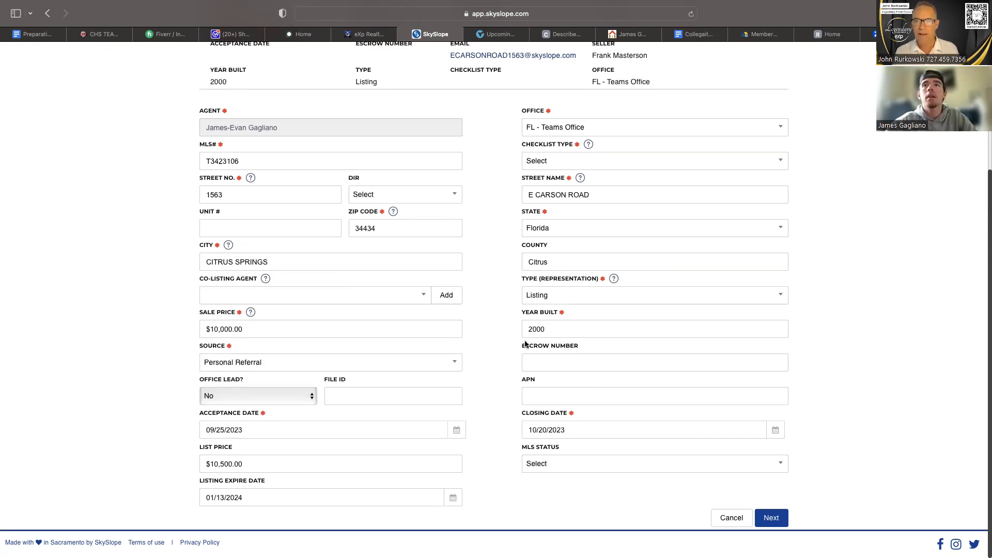
Set the transaction's checklist type to Purchase and Sale.
scroll(525, 344, "up", 1)
scroll(525, 344, "up", 2)
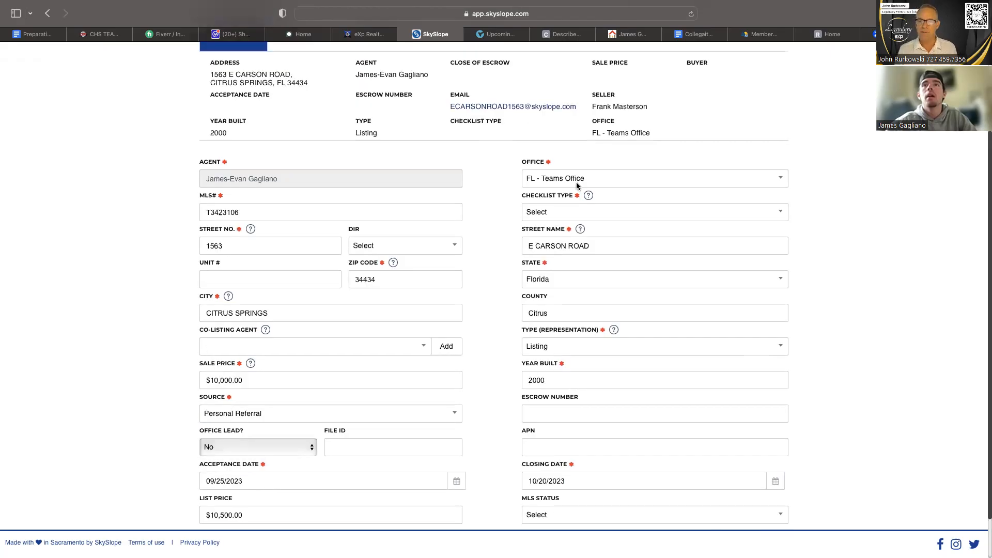
left_click(573, 212)
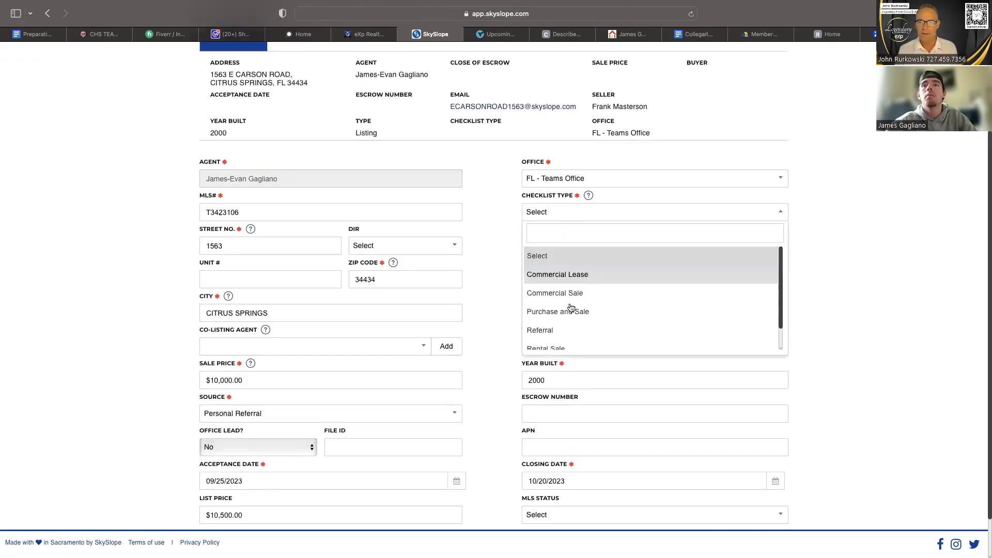
left_click(571, 310)
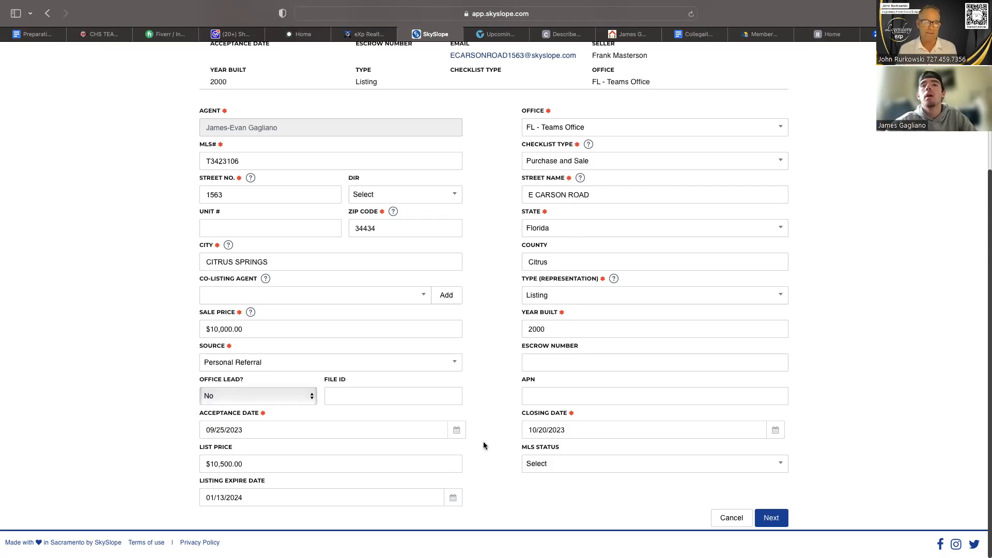
Submit the transaction details, recheck them and proceed to the contacts stage.
left_click(772, 518)
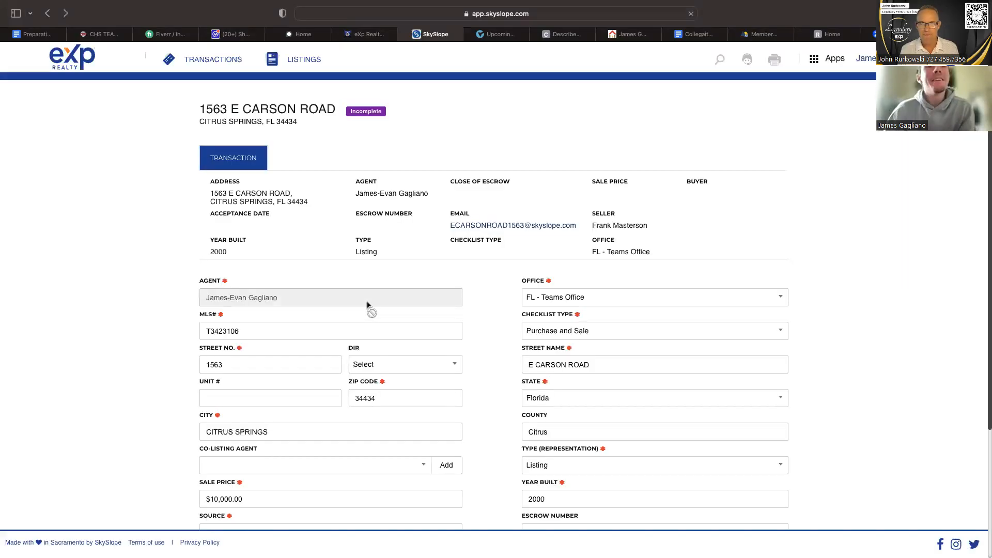
scroll(571, 295, "down", 2)
scroll(364, 350, "down", 1)
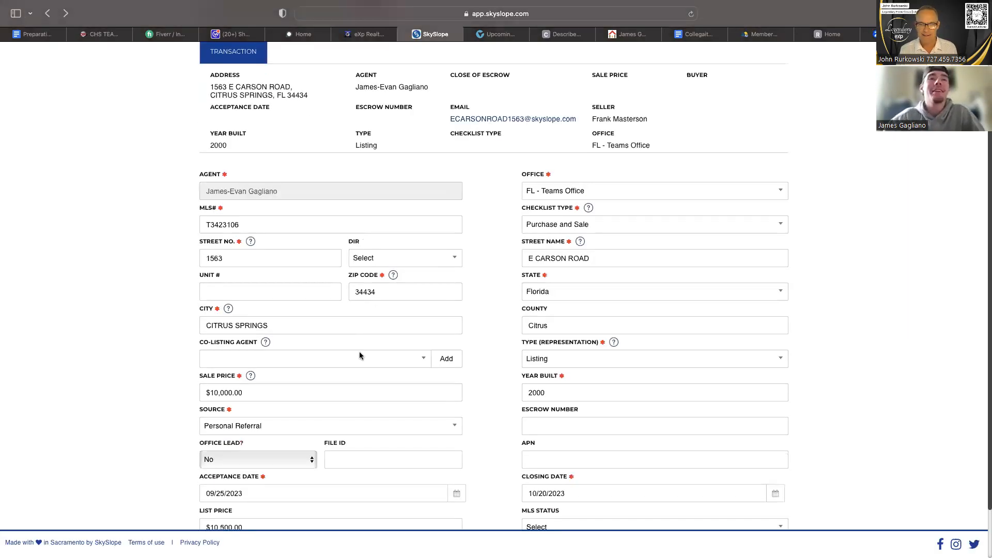
scroll(359, 352, "down", 2)
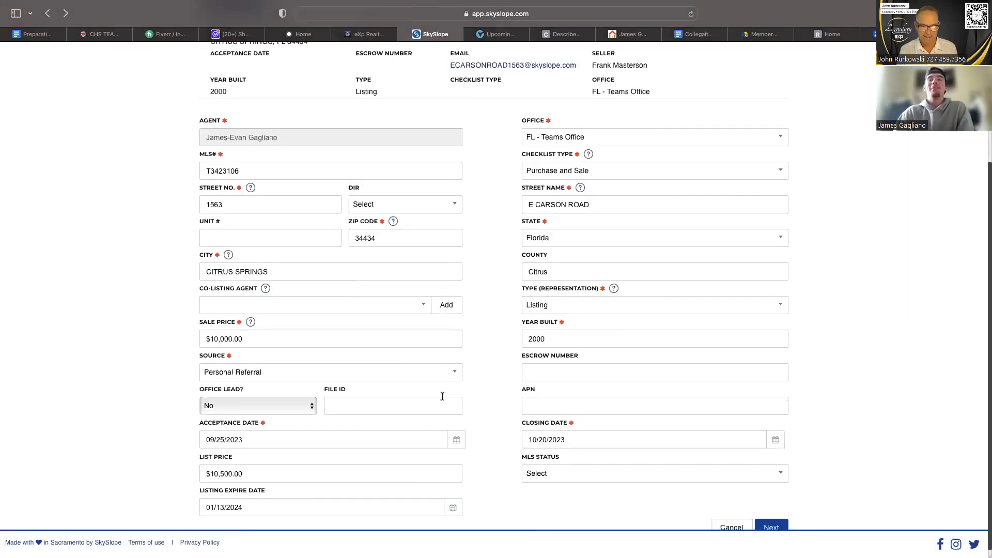
scroll(483, 393, "down", 1)
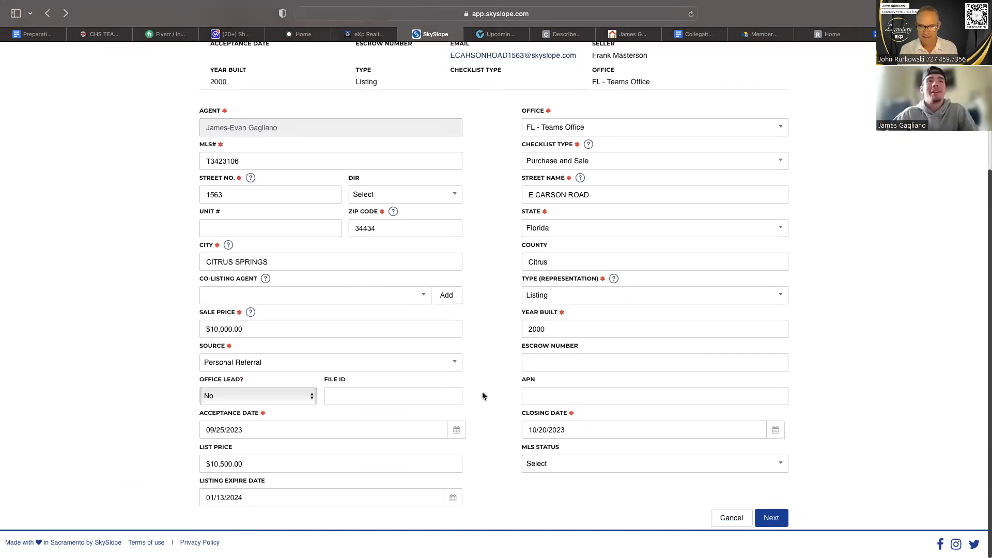
left_click(764, 515)
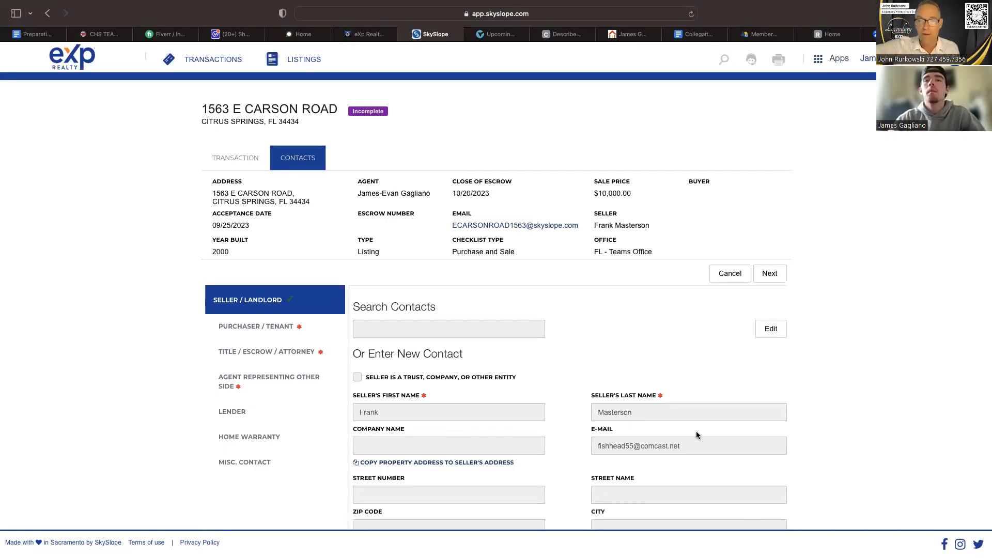
Review the seller's contact details and open the blank purchaser / tenant contact form.
scroll(698, 436, "down", 3)
scroll(697, 436, "down", 1)
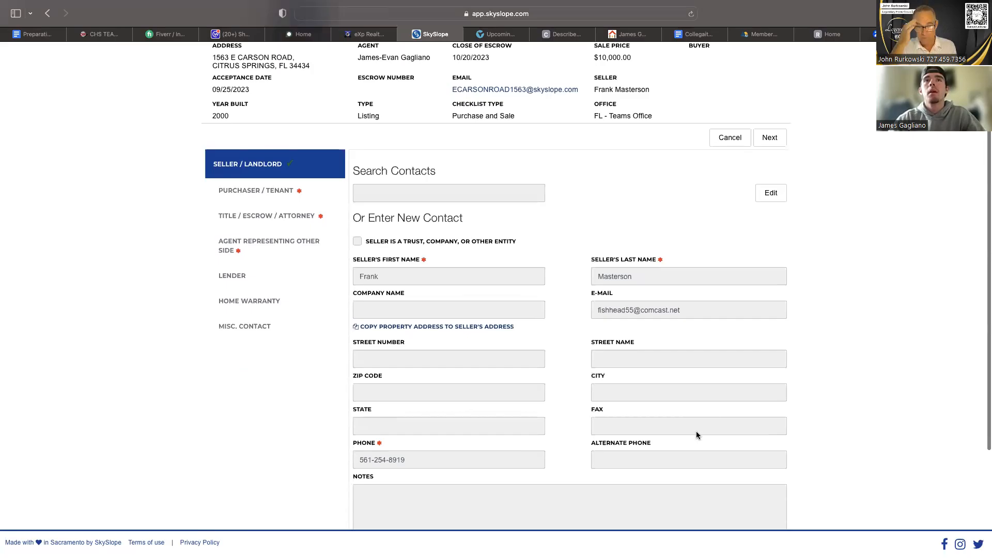
scroll(698, 435, "down", 2)
scroll(601, 354, "up", 2)
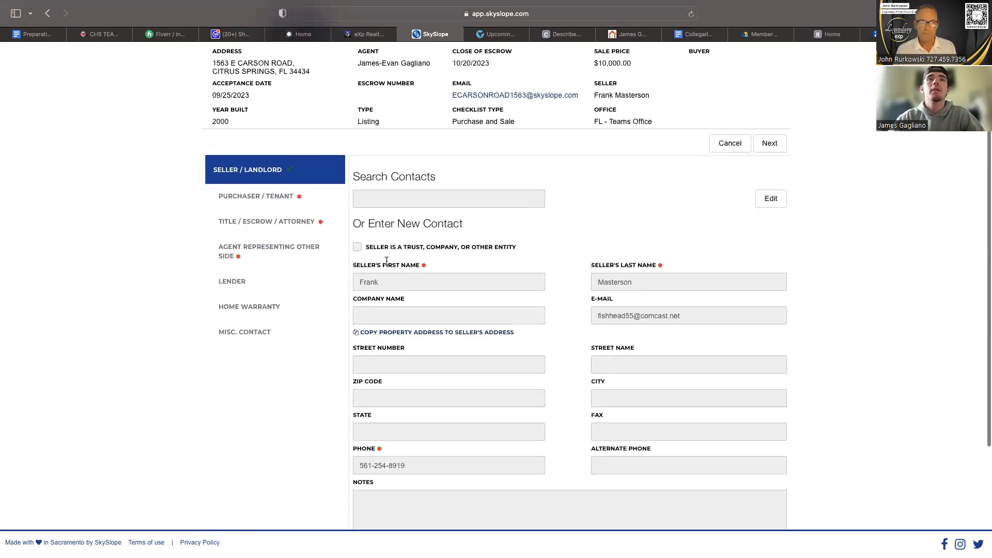
scroll(279, 290, "up", 3)
left_click(279, 290)
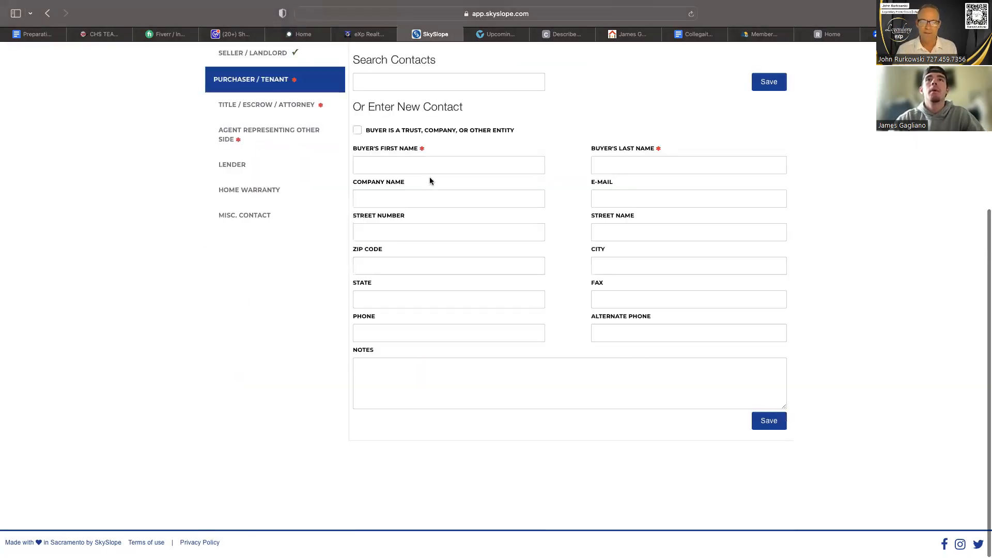
scroll(430, 177, "up", 2)
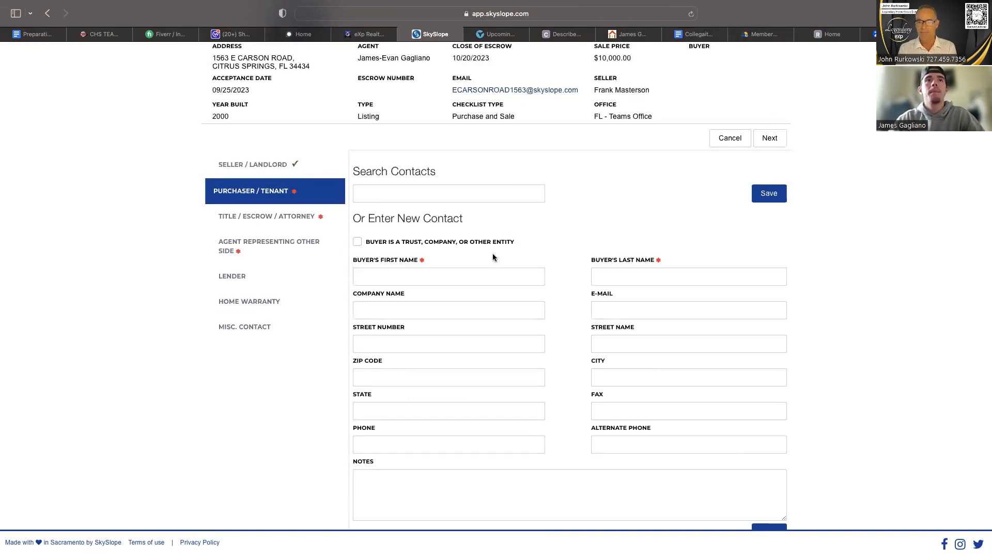
scroll(528, 307, "down", 1)
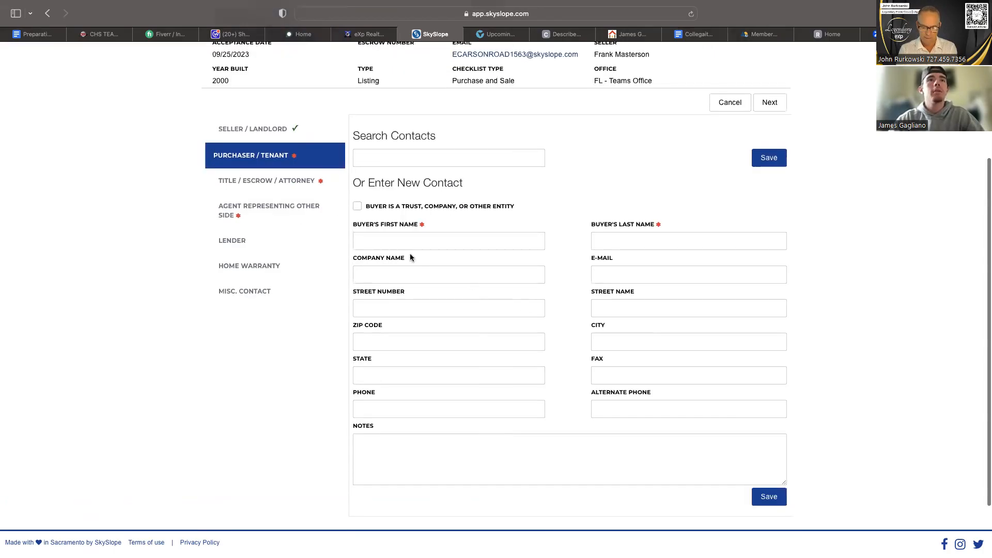
Try to open the title / escrow / attorney contact form without filling in the purchaser.
left_click(292, 185)
scroll(469, 245, "up", 1)
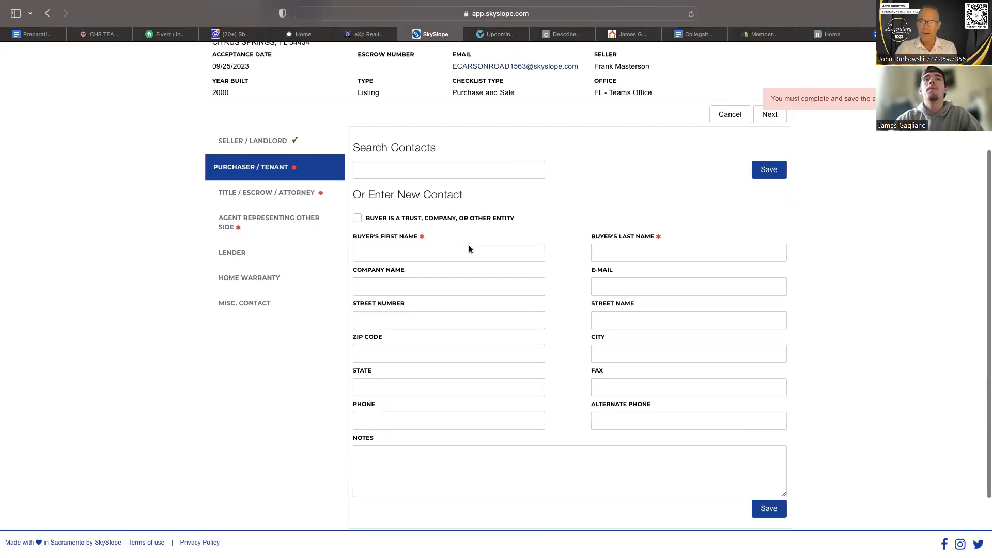
scroll(470, 247, "up", 1)
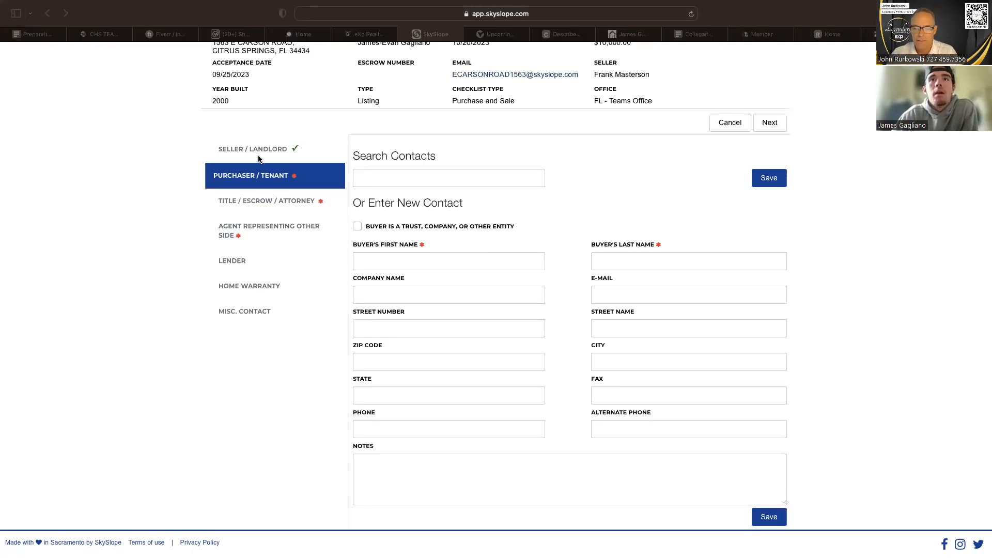
Try to save a new purchaser / tenant contact with the buyer's first and last name filled in.
scroll(380, 231, "down", 3)
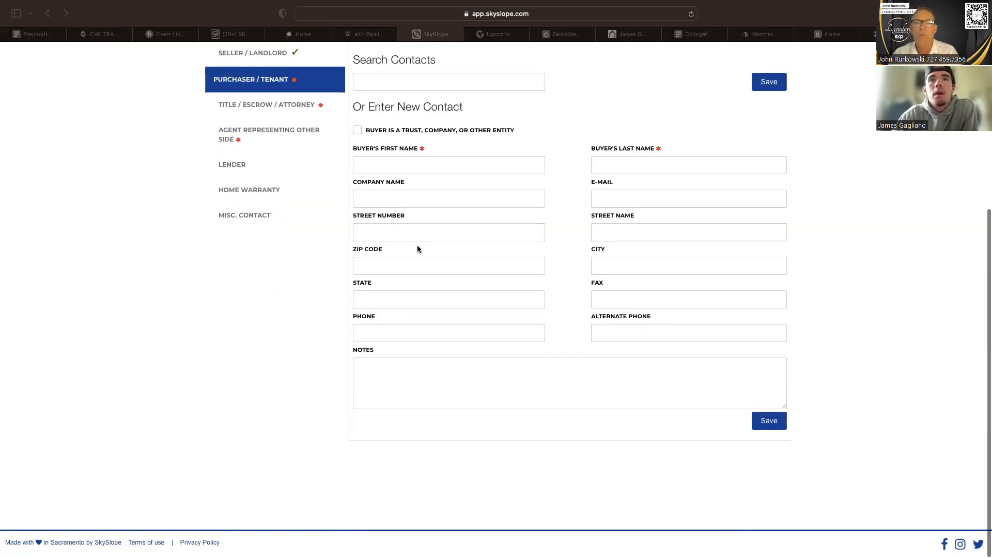
scroll(388, 325, "up", 2)
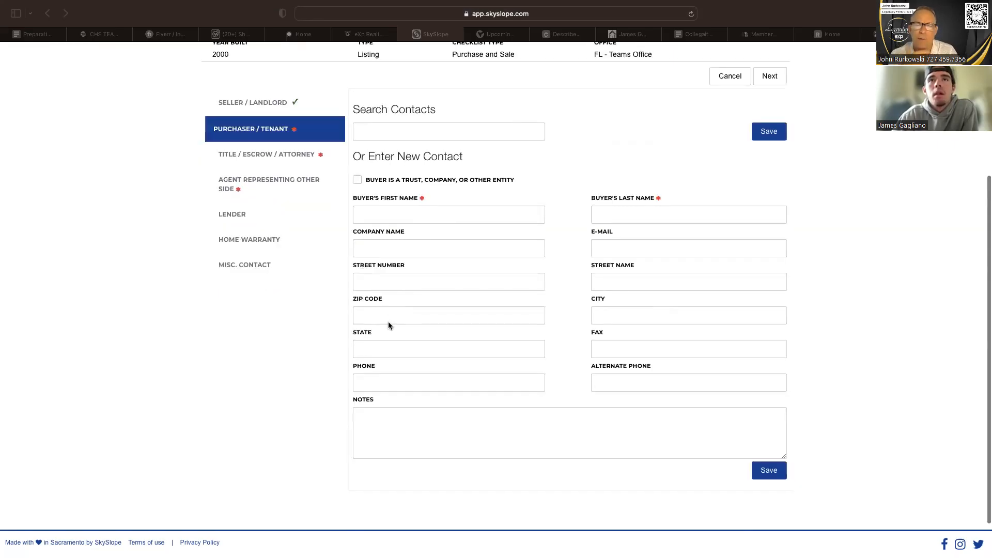
left_click(410, 216)
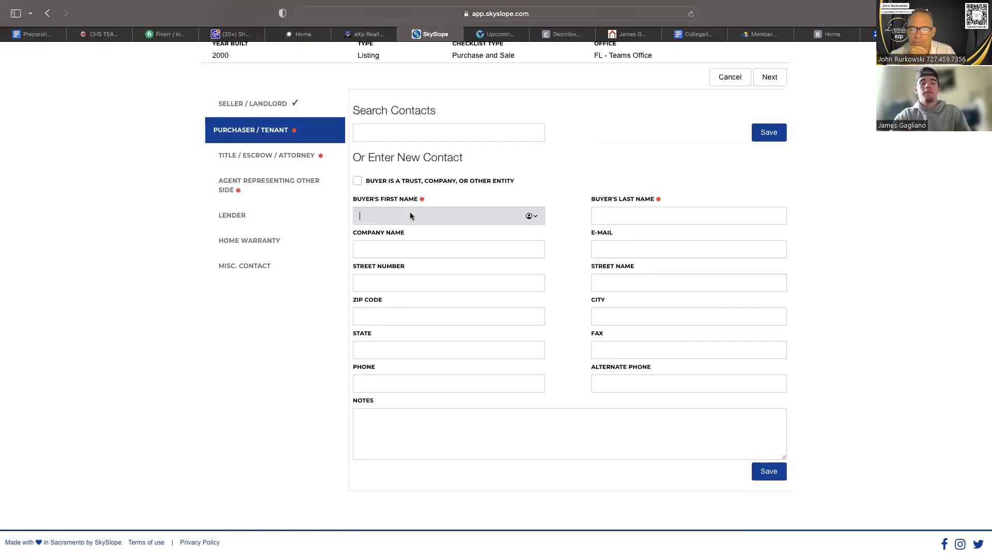
type("Joh")
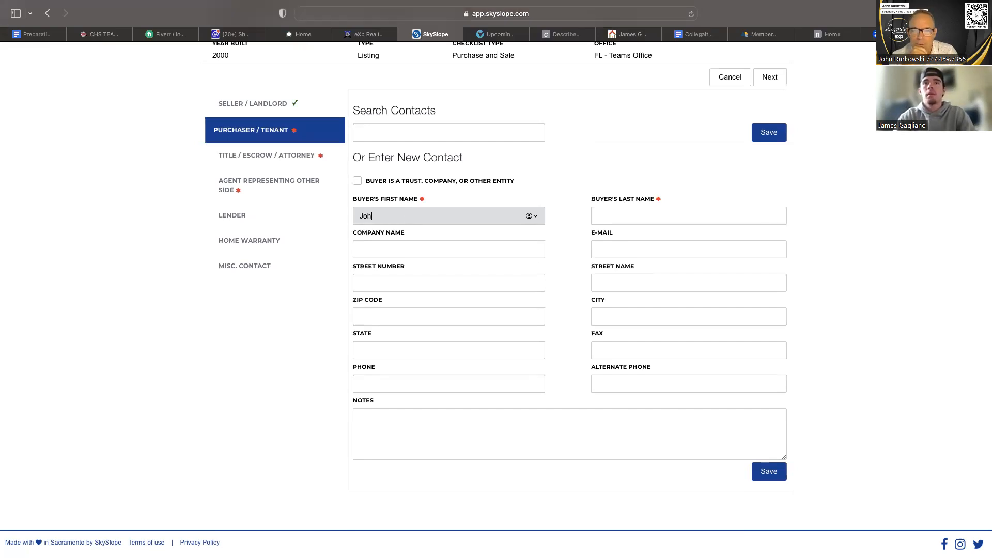
type("n")
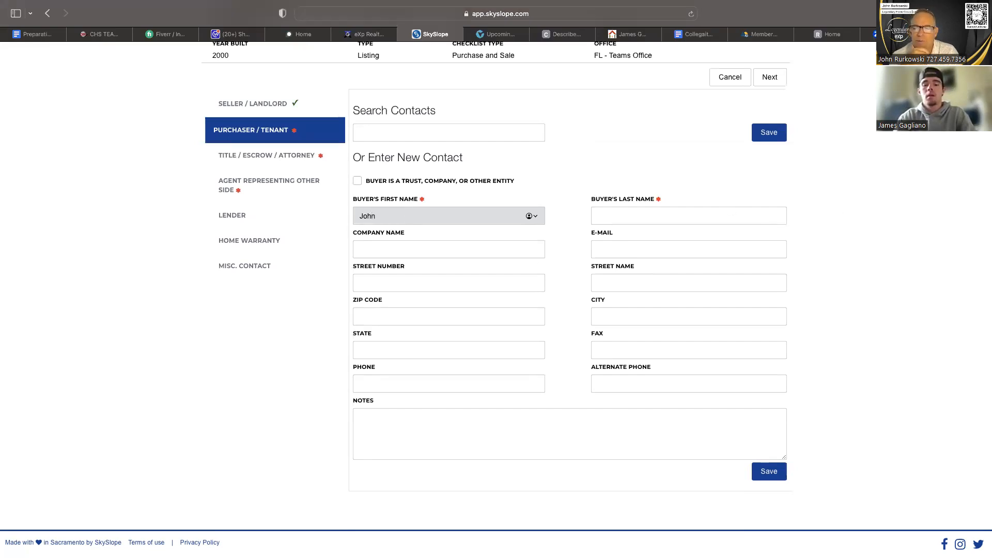
left_click(733, 212)
type("Smith")
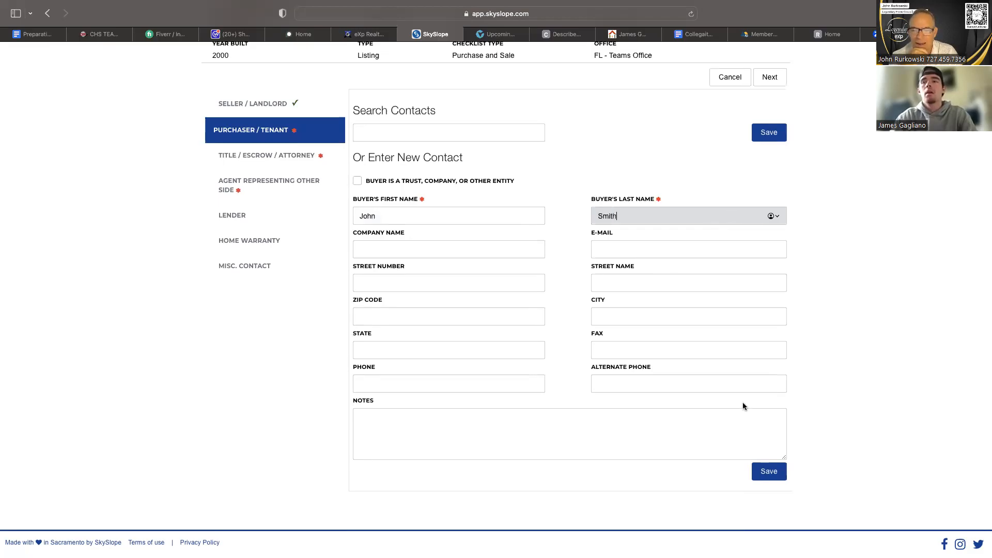
left_click(759, 476)
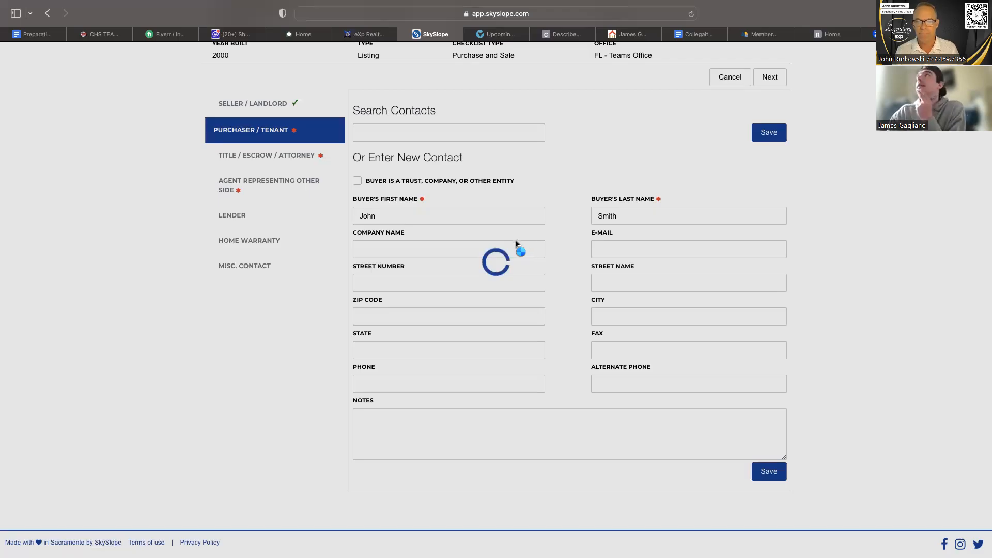
Reload the stalled contacts page, discarding the unsaved purchaser entry.
scroll(428, 229, "up", 3)
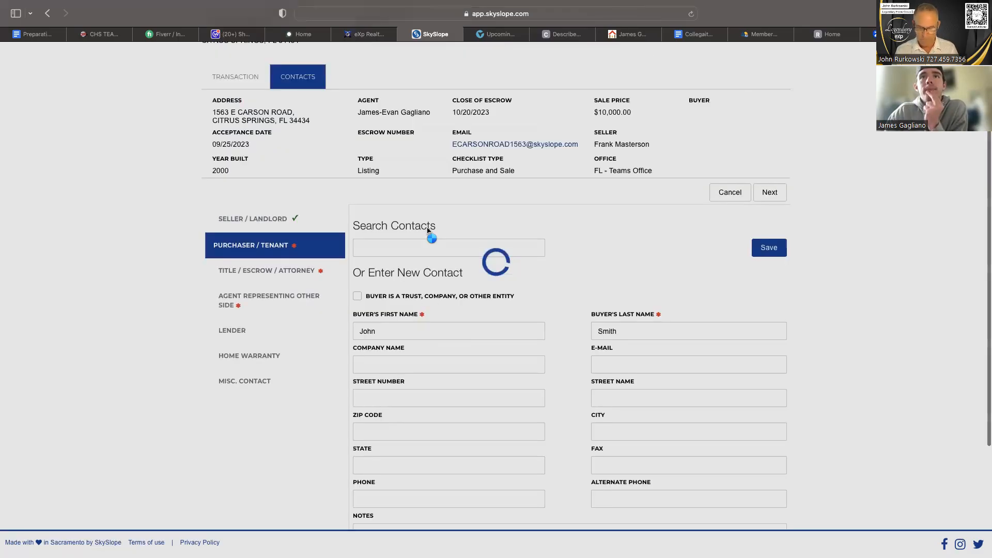
scroll(428, 230, "up", 2)
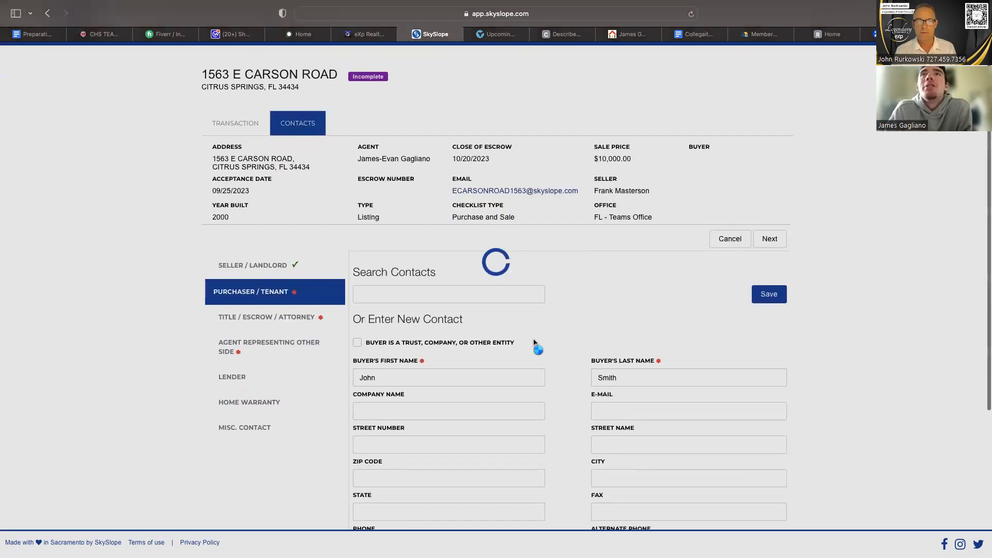
scroll(535, 342, "down", 5)
left_click(691, 14)
left_click(530, 332)
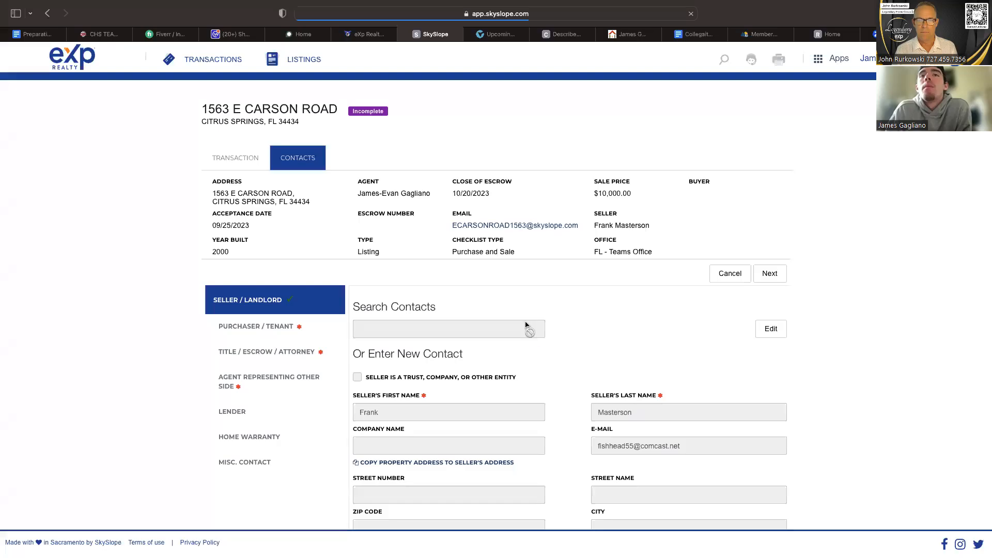
Reopen the purchaser / tenant form, fill in the buyer's first and last name again and try to save the contact.
scroll(434, 344, "down", 6)
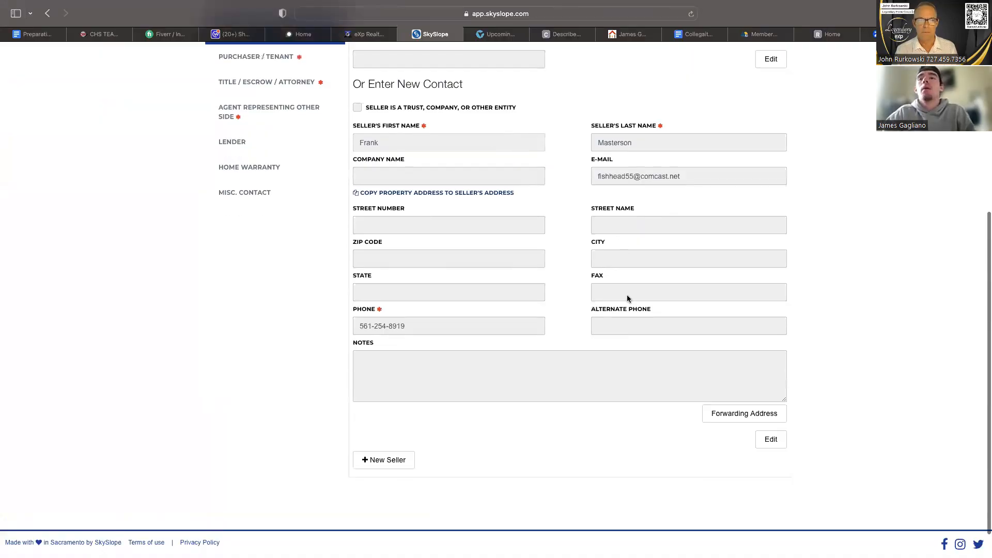
scroll(481, 290, "up", 5)
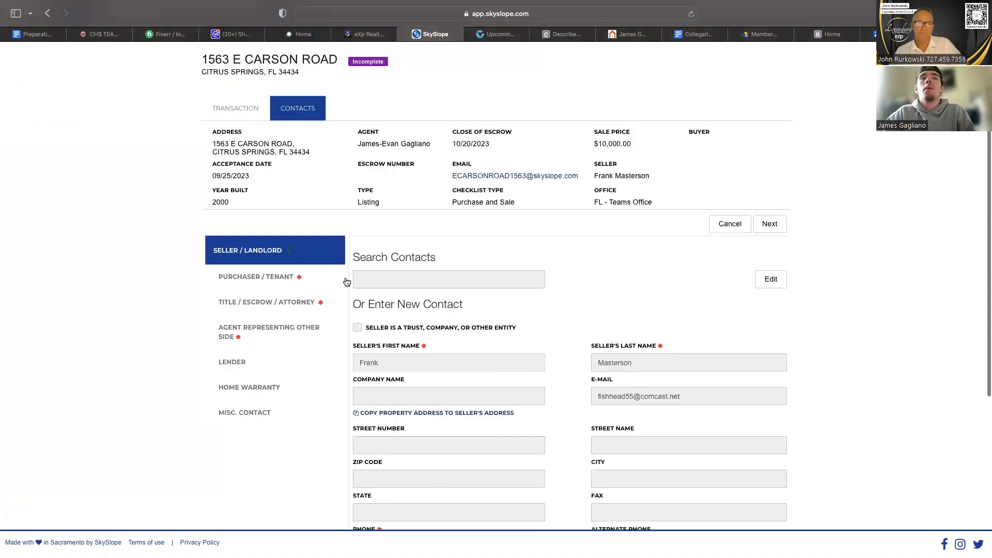
left_click(290, 278)
scroll(527, 259, "down", 4)
left_click(487, 166)
type("Joh")
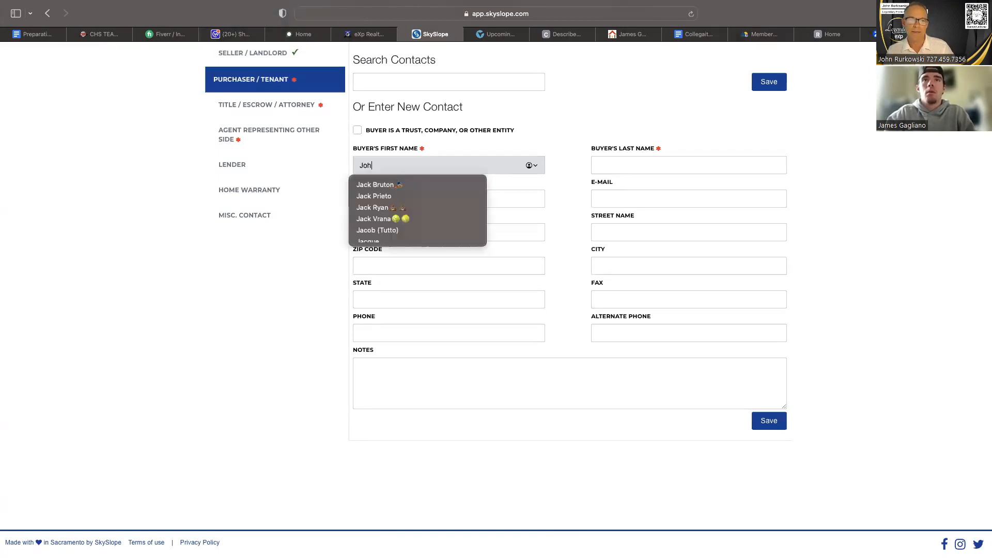
type("n")
left_click(658, 171)
type("Smi")
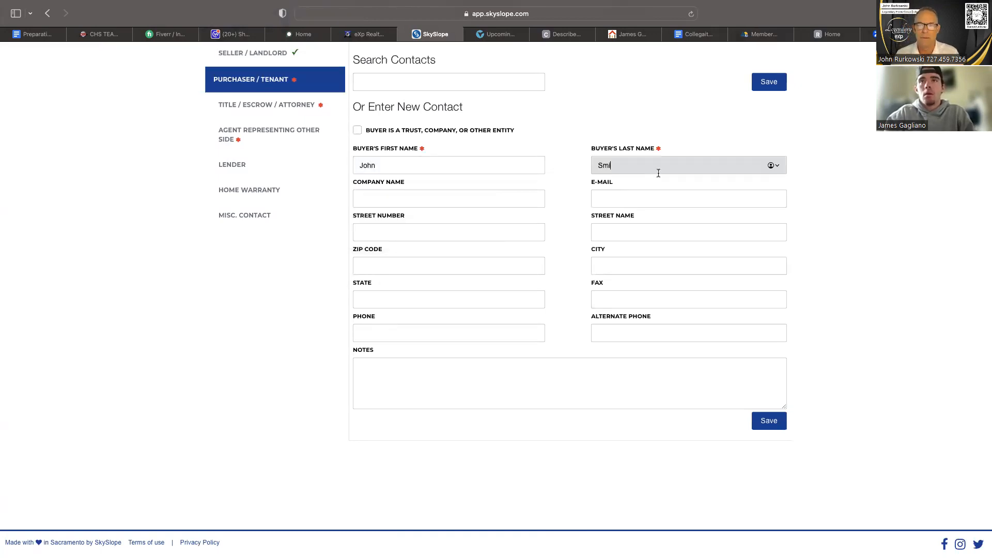
type("th")
left_click(771, 420)
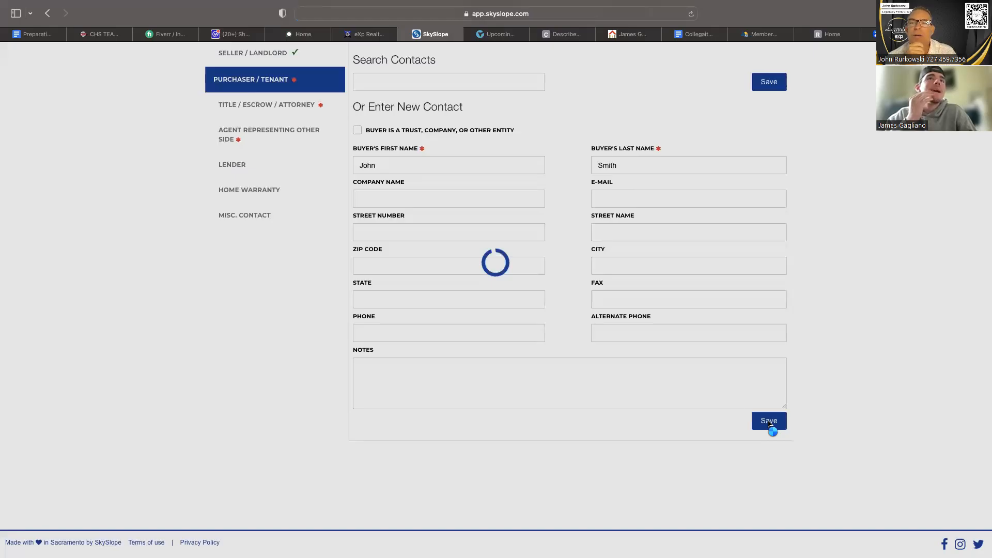
Reload the contacts page once more and discard the re-entered purchaser details.
scroll(703, 361, "up", 2)
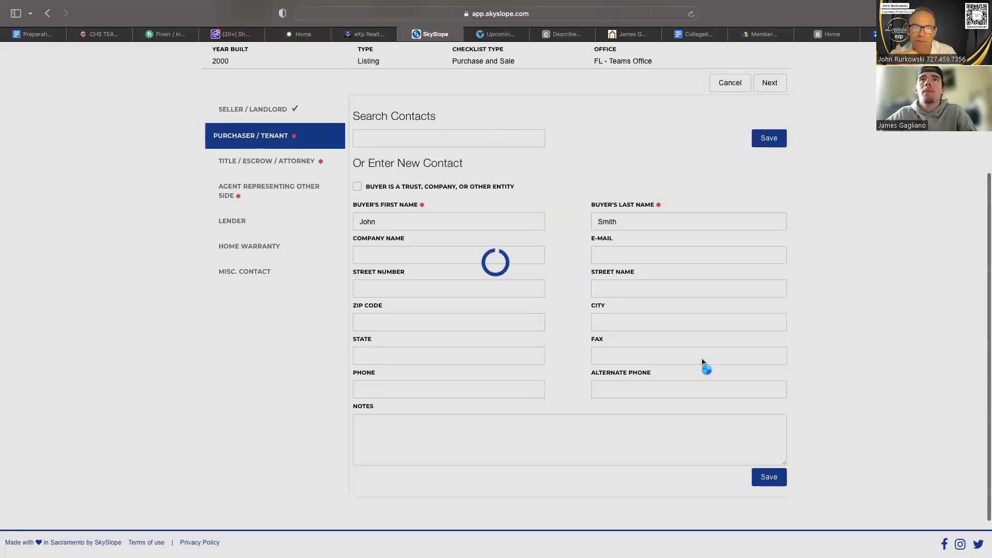
scroll(702, 362, "up", 5)
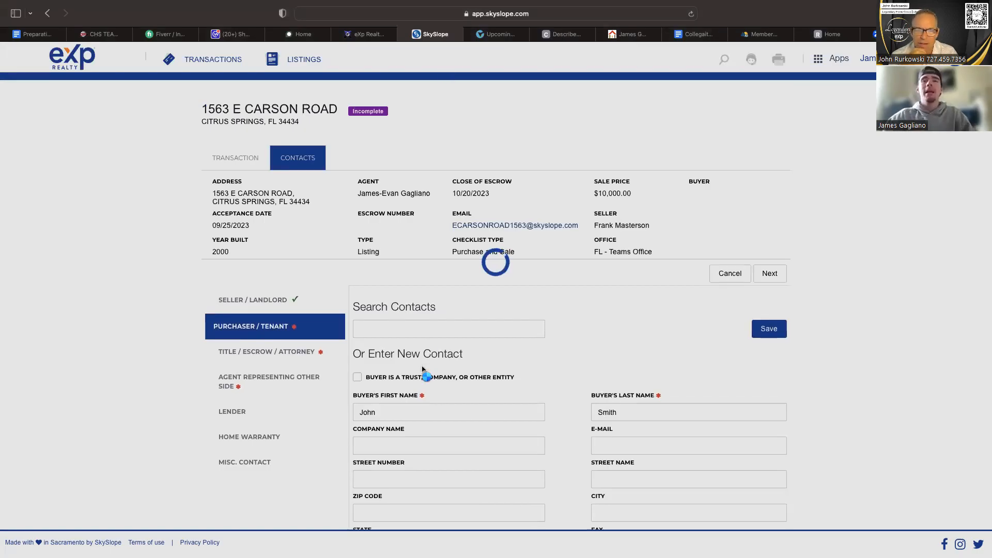
scroll(424, 369, "down", 1)
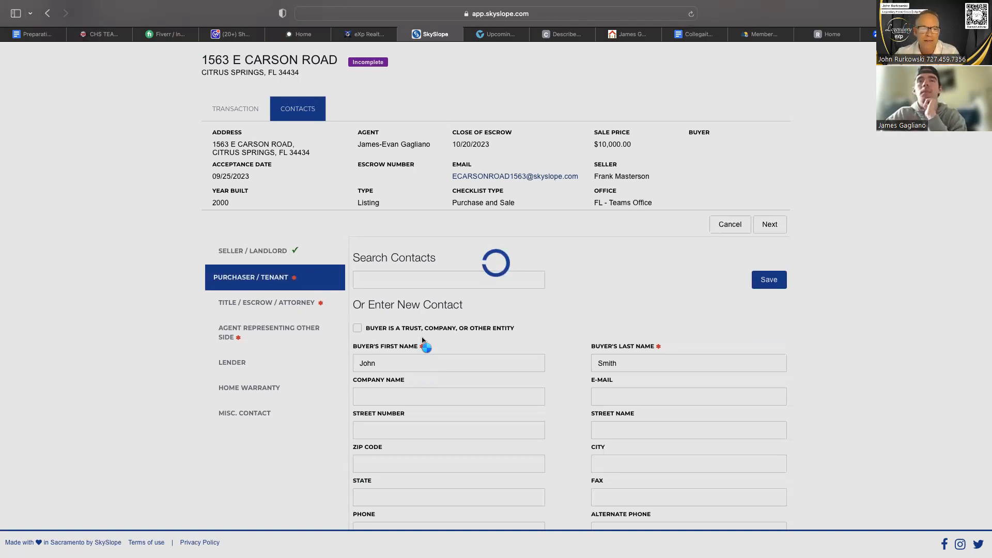
scroll(437, 233, "up", 1)
scroll(374, 135, "up", 2)
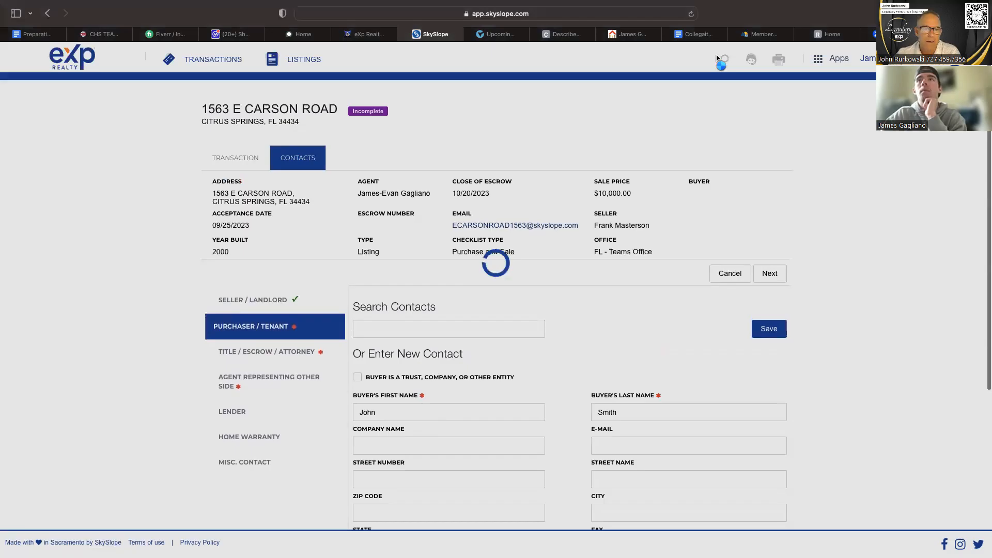
key("super+r")
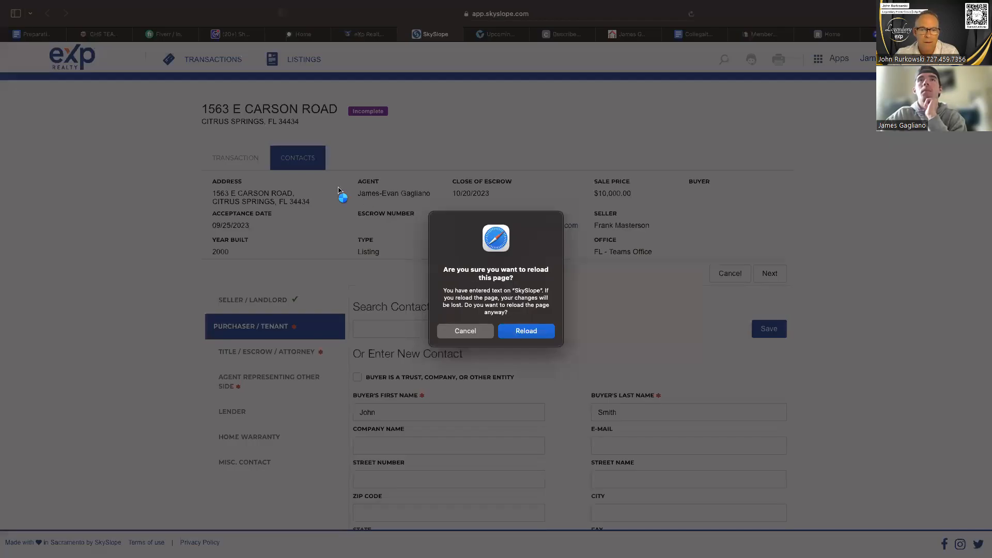
key("Return")
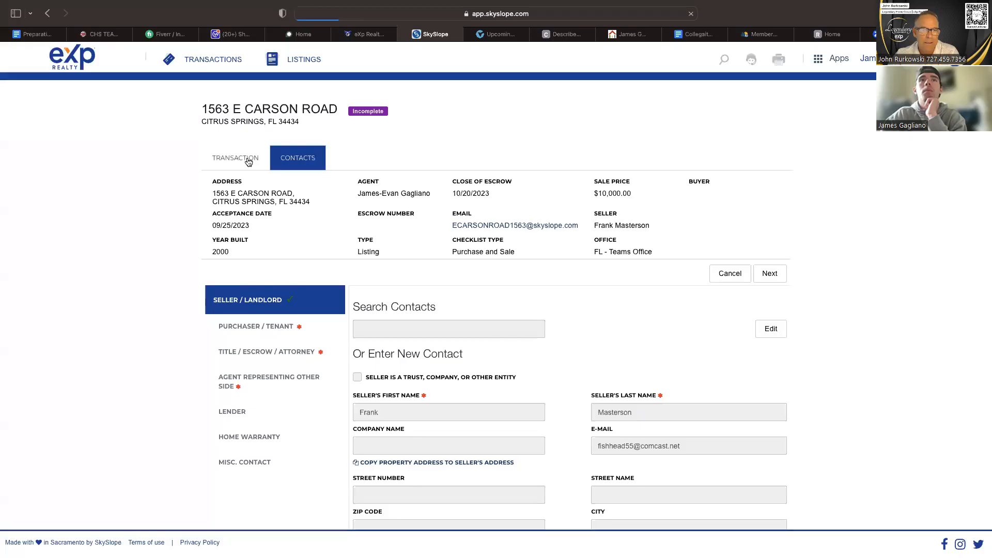
Return to the transaction details and search the existing co-listing agents for the agent's first name.
left_click(248, 162)
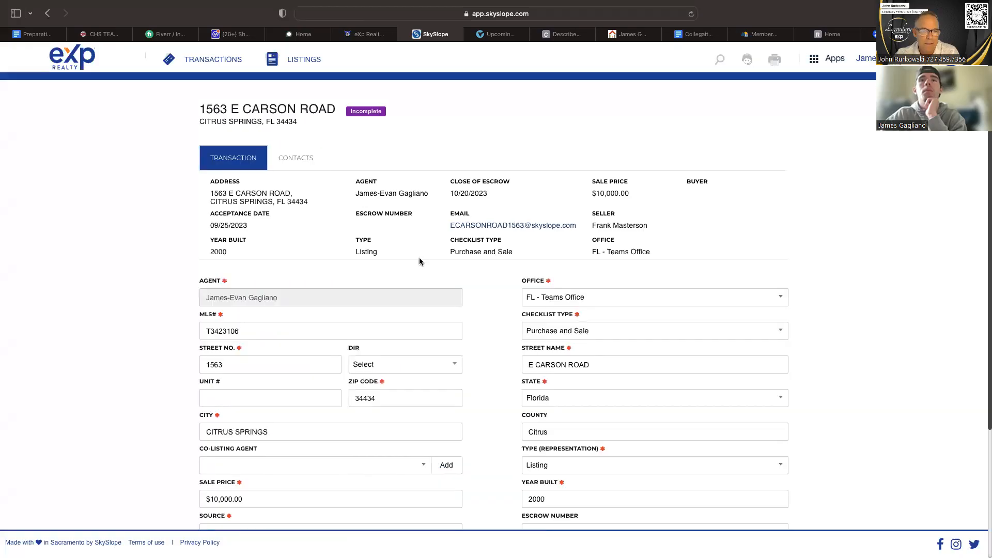
scroll(419, 257, "down", 1)
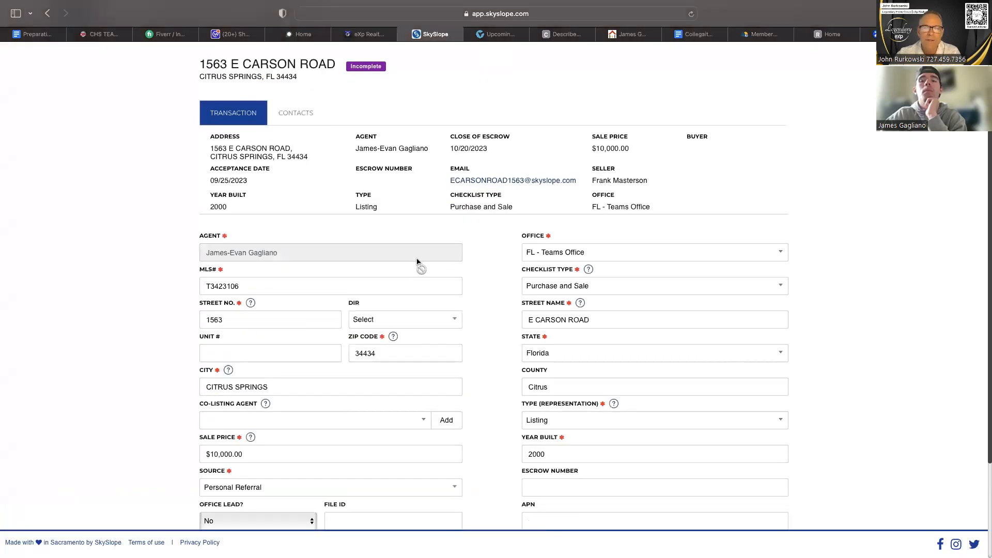
scroll(417, 262, "down", 1)
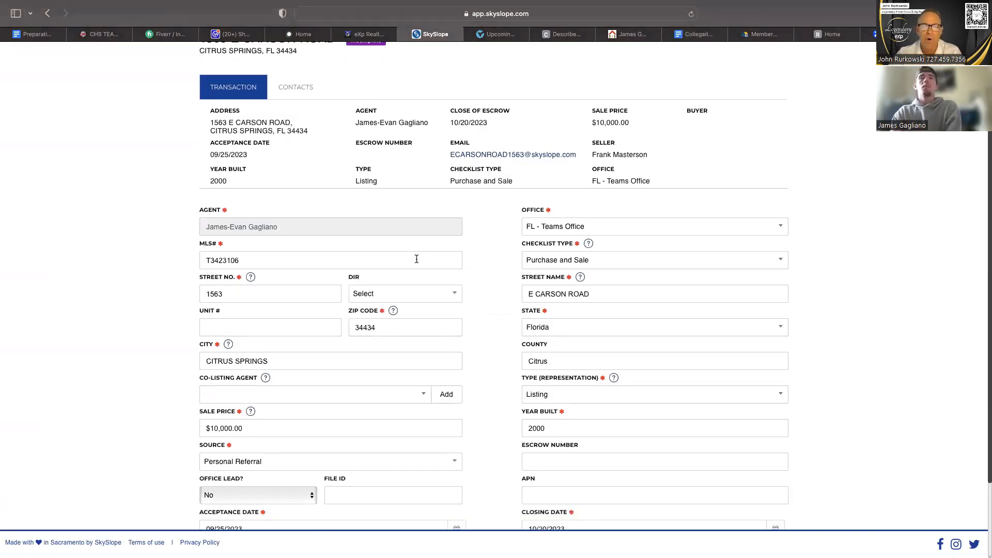
left_click(312, 402)
type("Jo")
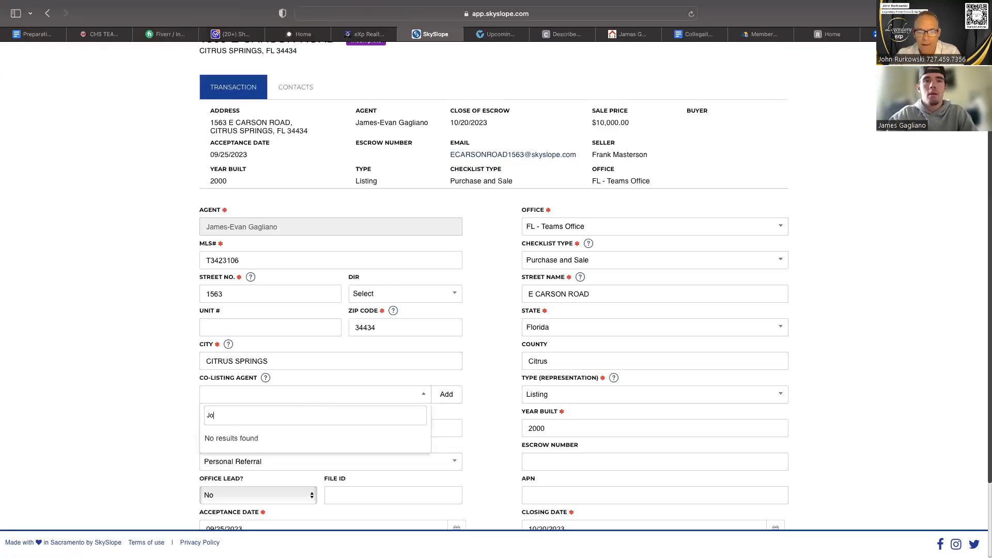
type("h")
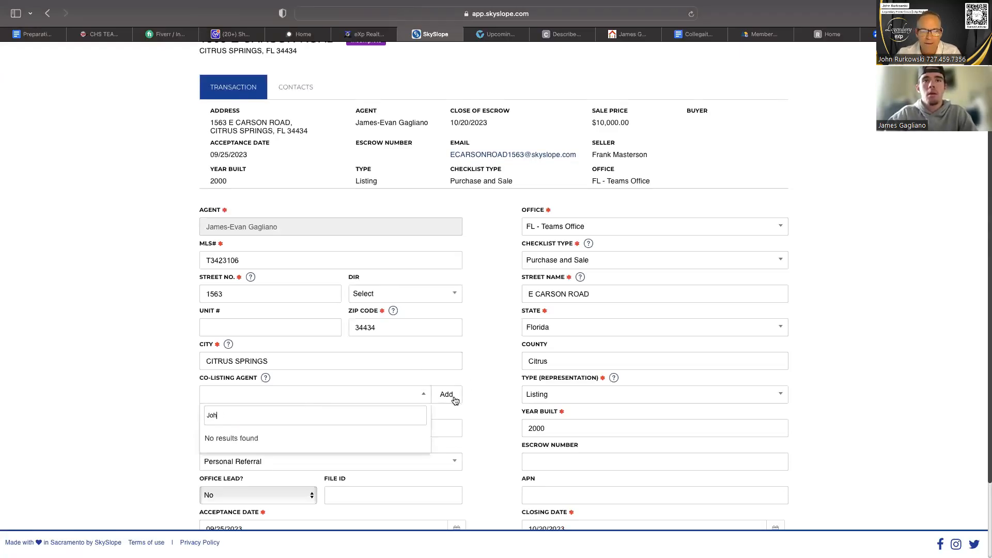
Add a new co-agent by searching the agent's full name, choose the FL - Teams Office match and save it as co-listing agent.
left_click(446, 395)
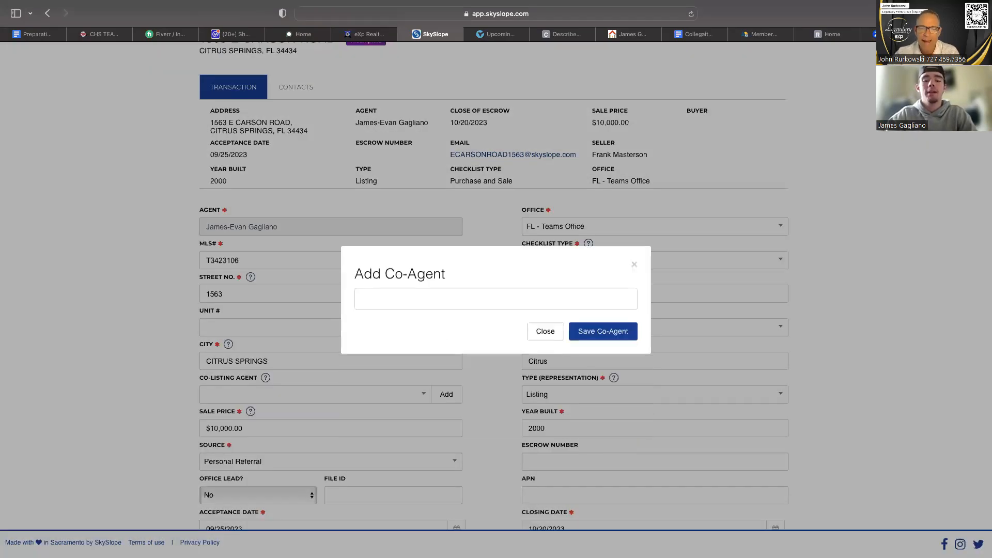
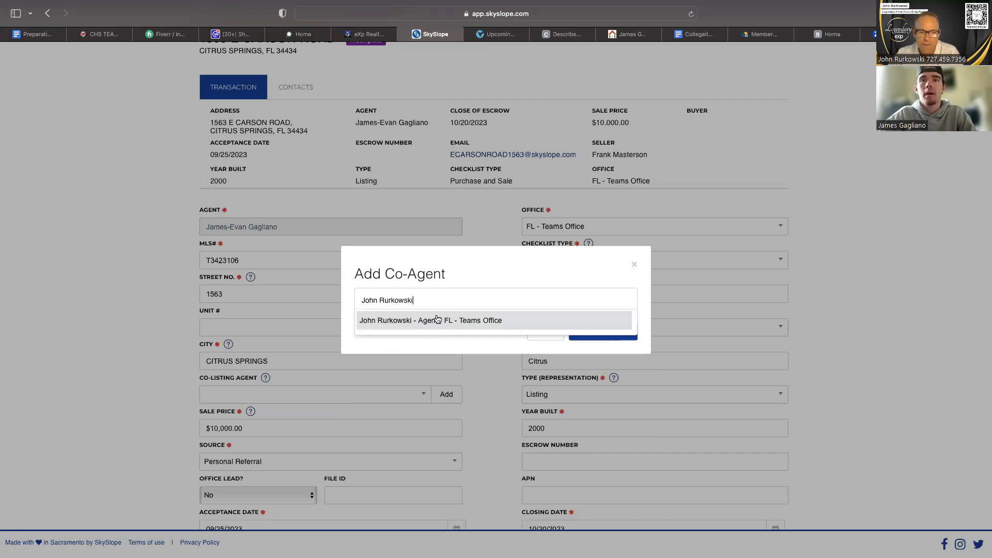
left_click(602, 328)
left_click(602, 331)
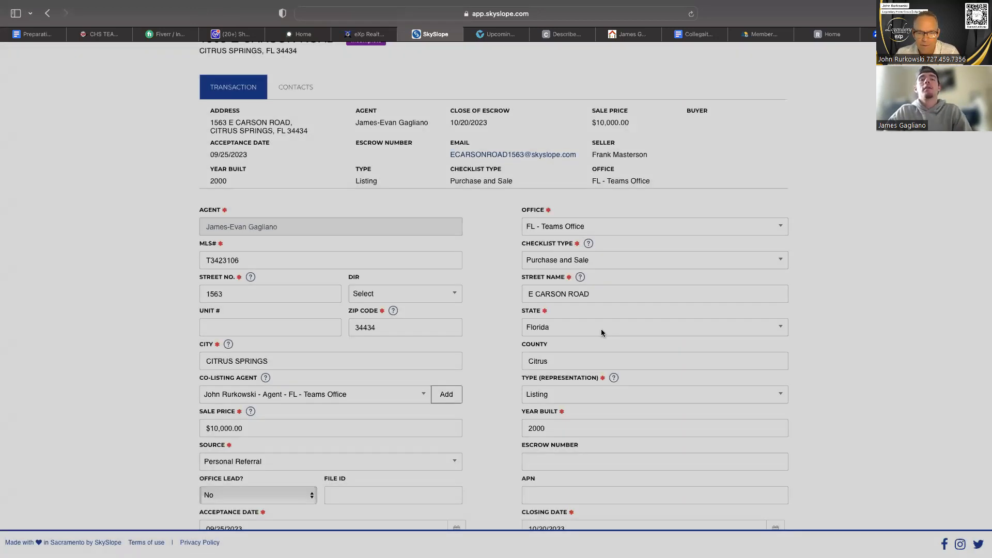
Submit the updated transaction details, going back to the form and resubmitting it to reach the contacts stage.
scroll(483, 350, "down", 2)
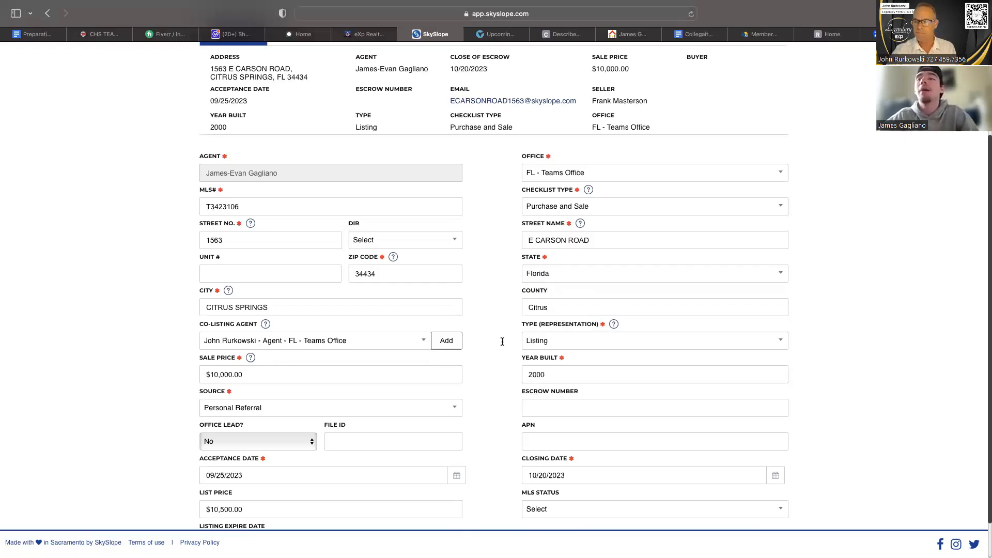
scroll(672, 465, "down", 2)
left_click(766, 518)
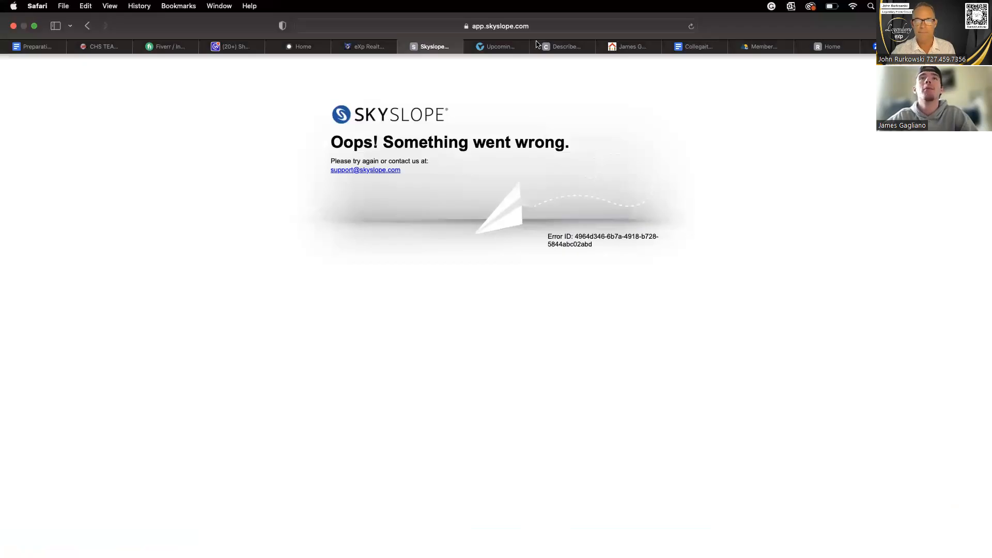
left_click(87, 25)
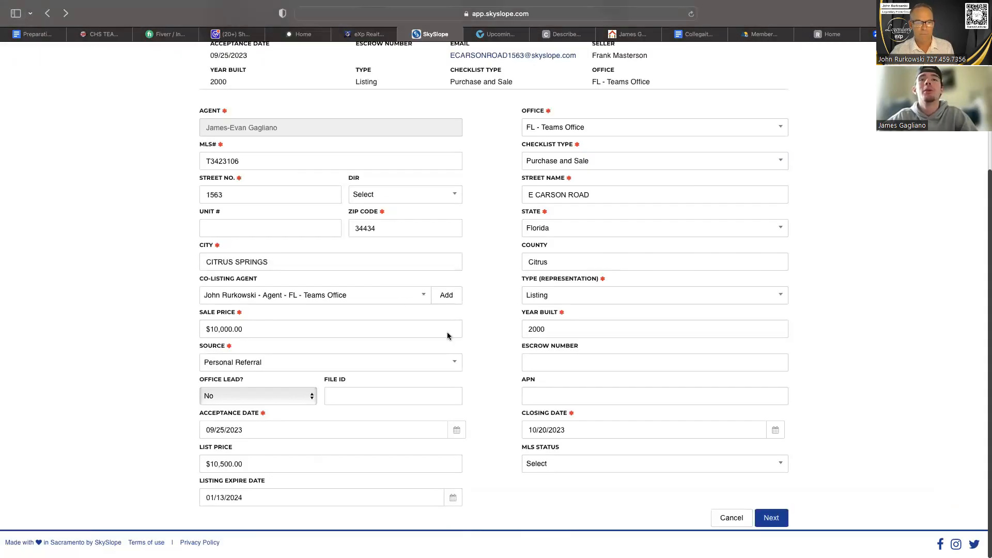
left_click(772, 518)
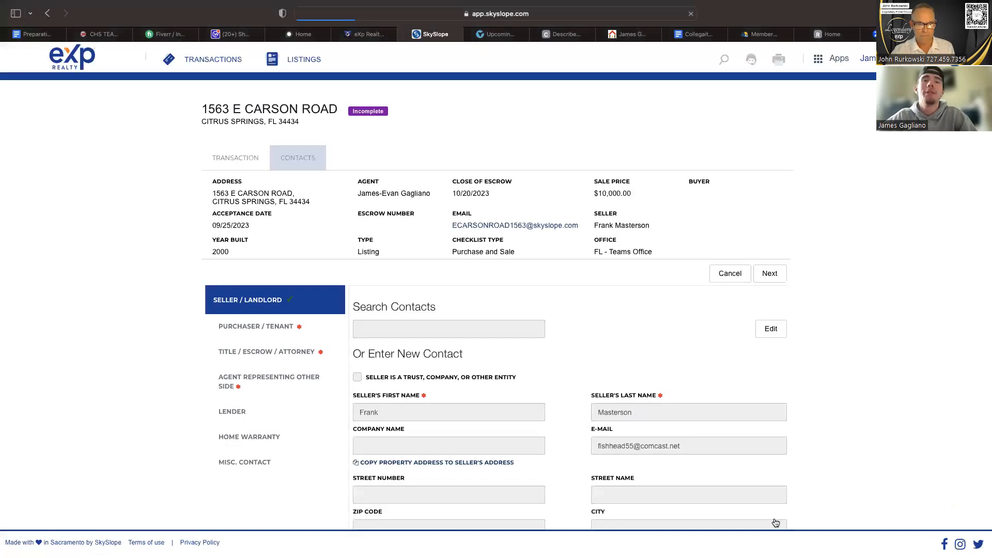